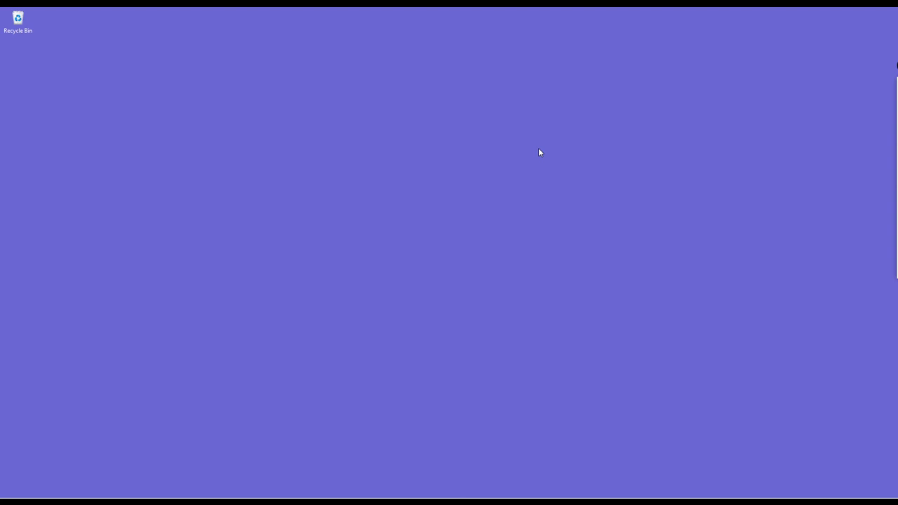
# - Switch the edge annotation toolbar to the freehand pen tool for drawing over the desktop
pyautogui.moveTo(892, 98)
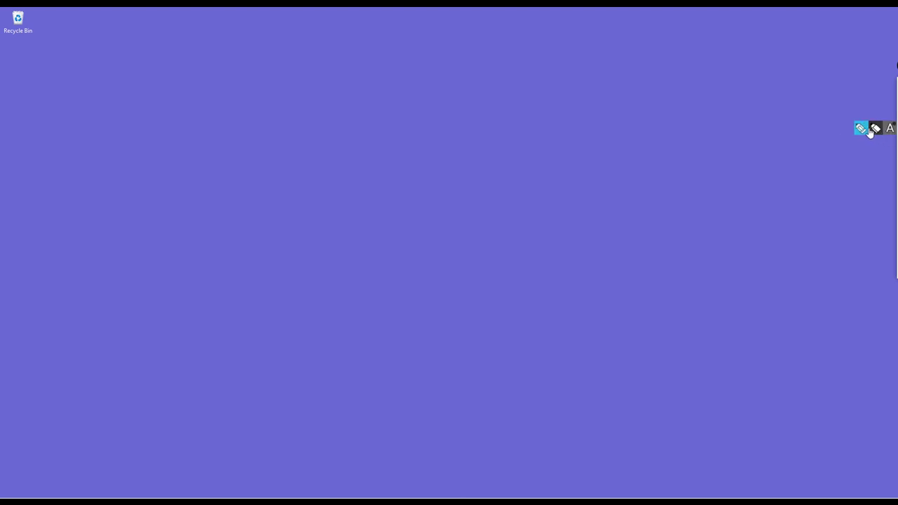
pyautogui.click(860, 129)
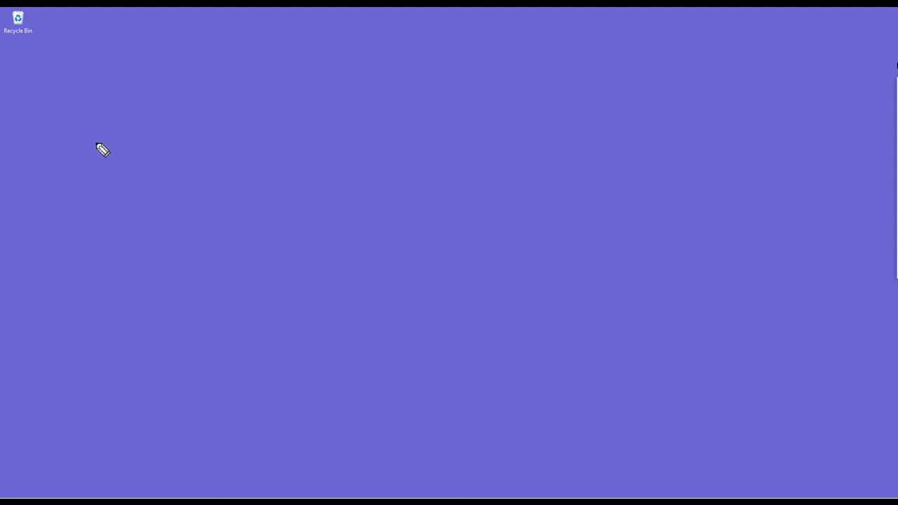
pyautogui.moveTo(86, 146); pyautogui.dragTo(189, 127)
pyautogui.moveTo(97, 148)
pyautogui.mouseDown()
pyautogui.moveTo(94, 204)
pyautogui.moveTo(191, 181)
pyautogui.moveTo(185, 143)
pyautogui.mouseUp()
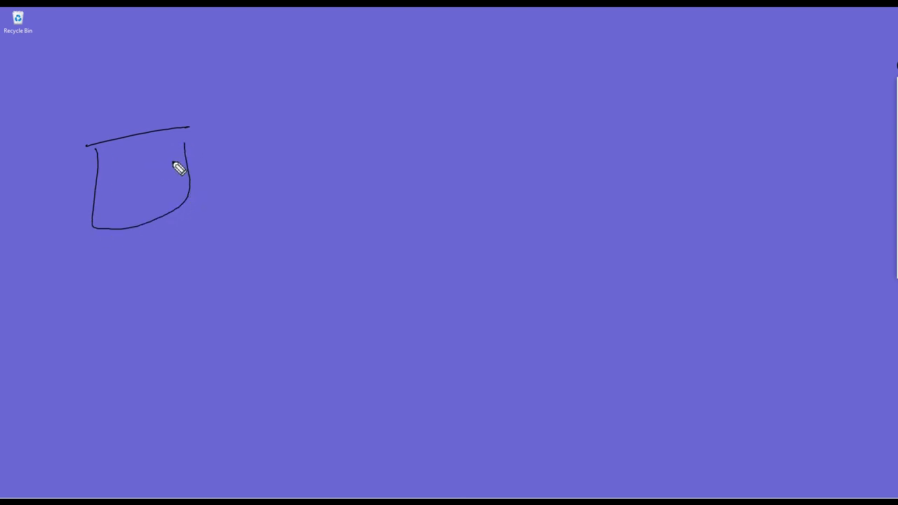
pyautogui.moveTo(314, 141)
pyautogui.mouseDown()
pyautogui.moveTo(237, 150)
pyautogui.moveTo(251, 158)
pyautogui.mouseUp()
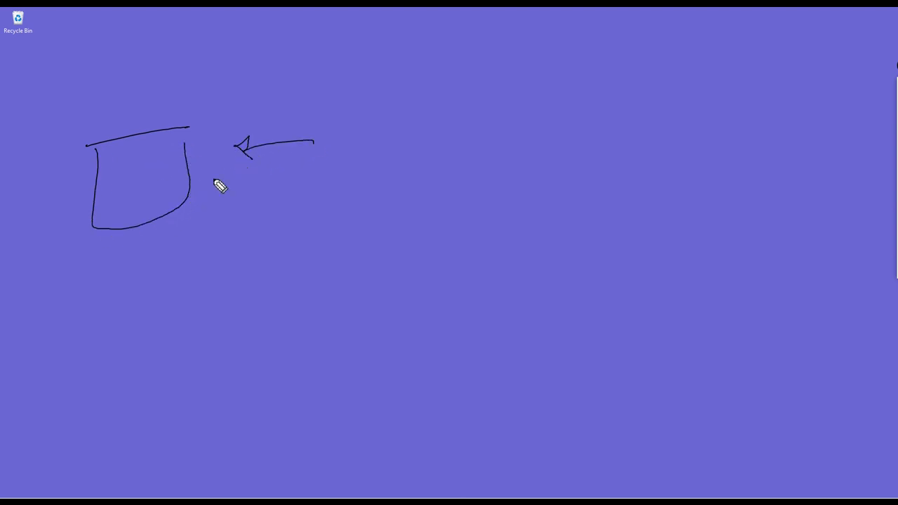
pyautogui.moveTo(202, 229)
pyautogui.mouseDown()
pyautogui.moveTo(202, 238)
pyautogui.moveTo(235, 231)
pyautogui.moveTo(246, 217)
pyautogui.moveTo(247, 226)
pyautogui.mouseUp()
pyautogui.click(236, 225)
pyautogui.moveTo(272, 186); pyautogui.dragTo(261, 235)
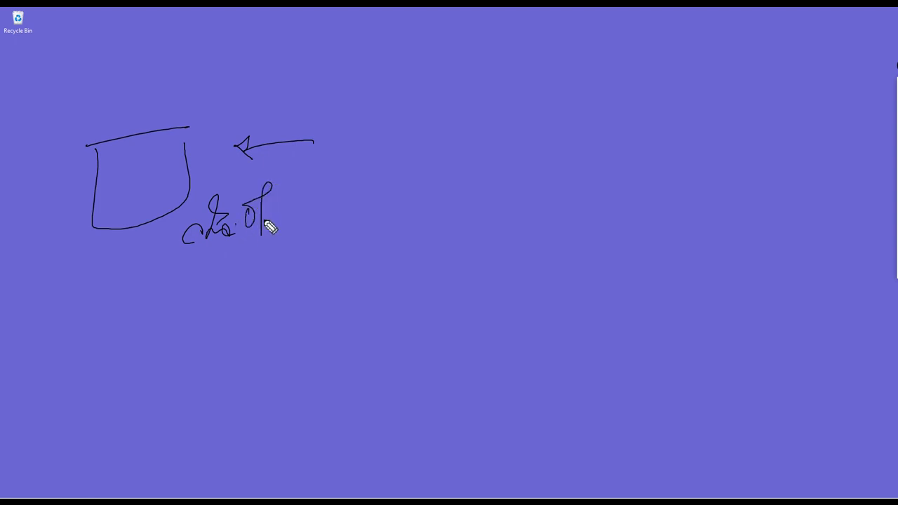
pyautogui.moveTo(243, 206); pyautogui.dragTo(284, 200)
pyautogui.moveTo(178, 261); pyautogui.dragTo(258, 226)
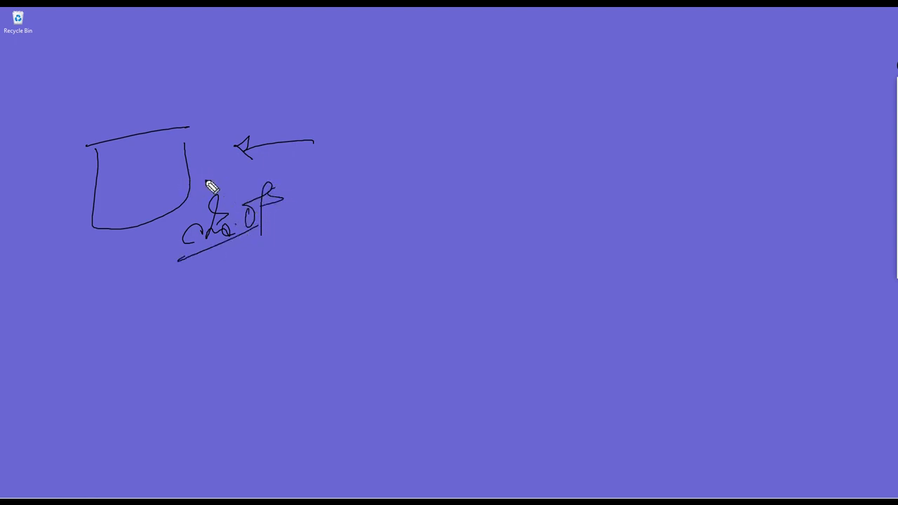
pyautogui.moveTo(184, 144); pyautogui.dragTo(255, 101)
pyautogui.moveTo(260, 79)
pyautogui.mouseDown()
pyautogui.moveTo(297, 105)
pyautogui.moveTo(305, 82)
pyautogui.moveTo(315, 86)
pyautogui.moveTo(321, 70)
pyautogui.moveTo(335, 74)
pyautogui.moveTo(295, 63)
pyautogui.mouseUp()
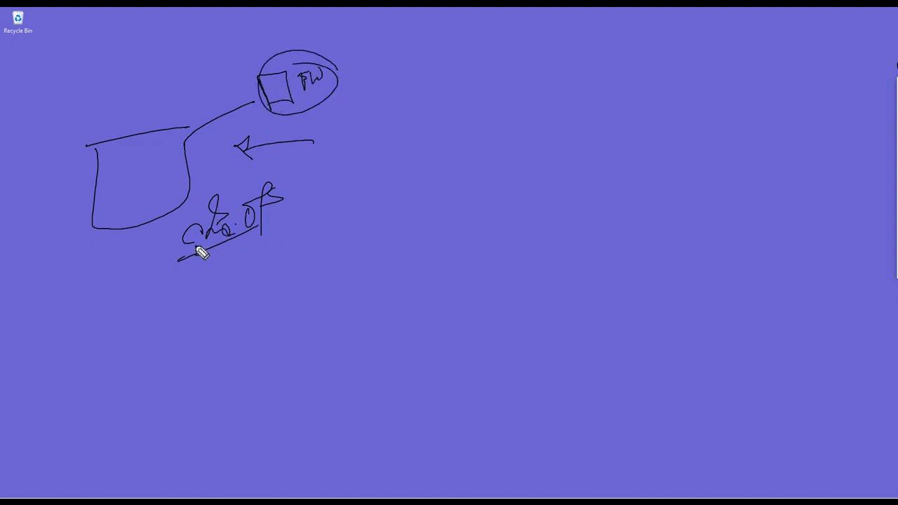
pyautogui.moveTo(196, 250); pyautogui.dragTo(129, 238)
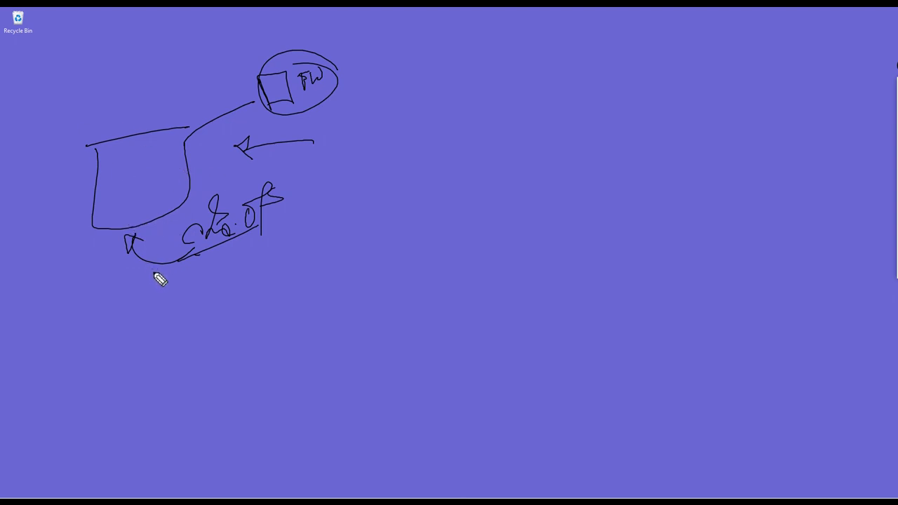
pyautogui.moveTo(157, 277)
pyautogui.mouseDown()
pyautogui.moveTo(156, 251)
pyautogui.moveTo(208, 251)
pyautogui.moveTo(212, 294)
pyautogui.moveTo(208, 284)
pyautogui.mouseUp()
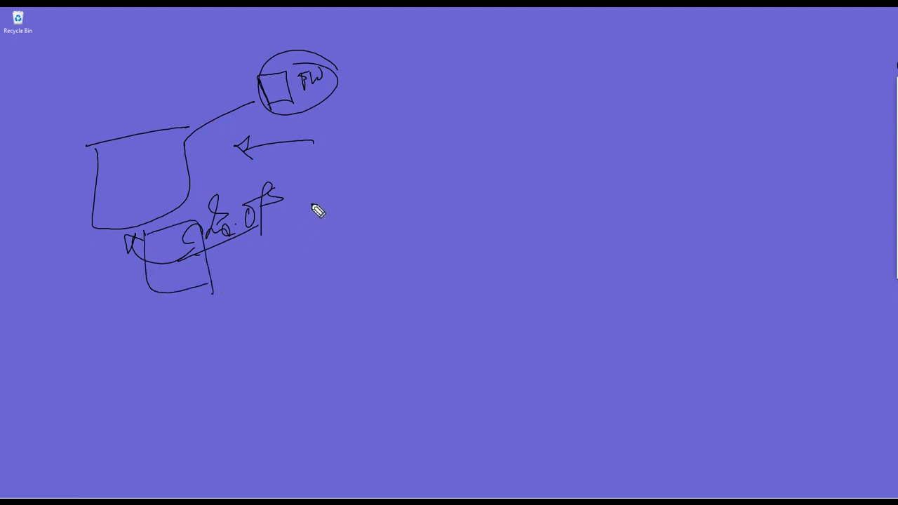
pyautogui.moveTo(332, 180)
pyautogui.mouseDown()
pyautogui.moveTo(419, 239)
pyautogui.moveTo(361, 230)
pyautogui.mouseUp()
pyautogui.moveTo(333, 181); pyautogui.dragTo(334, 219)
pyautogui.moveTo(376, 135)
pyautogui.mouseDown()
pyautogui.moveTo(370, 146)
pyautogui.moveTo(392, 112)
pyautogui.moveTo(409, 142)
pyautogui.moveTo(415, 135)
pyautogui.mouseUp()
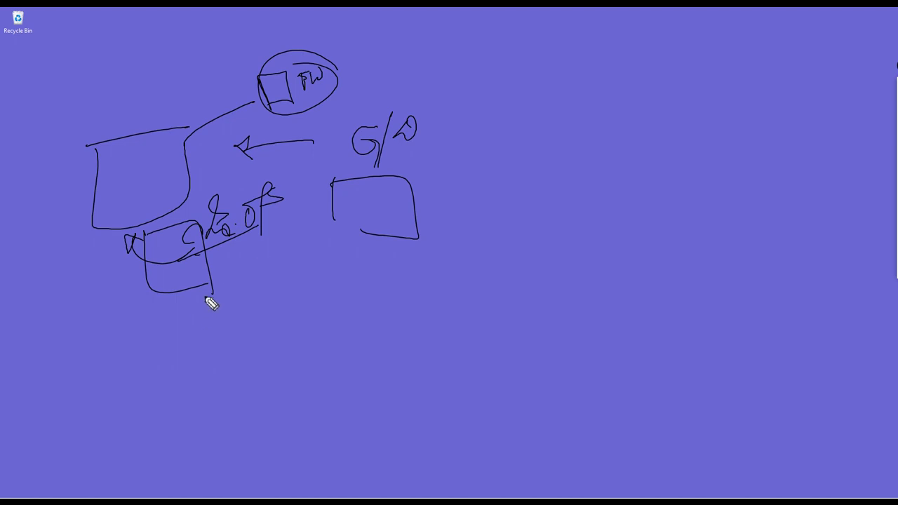
pyautogui.moveTo(201, 321)
pyautogui.mouseDown()
pyautogui.moveTo(226, 292)
pyautogui.moveTo(230, 303)
pyautogui.mouseUp()
pyautogui.moveTo(249, 275)
pyautogui.mouseDown()
pyautogui.moveTo(251, 296)
pyautogui.moveTo(283, 259)
pyautogui.moveTo(285, 277)
pyautogui.mouseUp()
pyautogui.moveTo(284, 252); pyautogui.dragTo(306, 249)
pyautogui.moveTo(301, 252); pyautogui.dragTo(301, 278)
pyautogui.moveTo(216, 338)
pyautogui.mouseDown()
pyautogui.moveTo(347, 275)
pyautogui.moveTo(261, 327)
pyautogui.mouseUp()
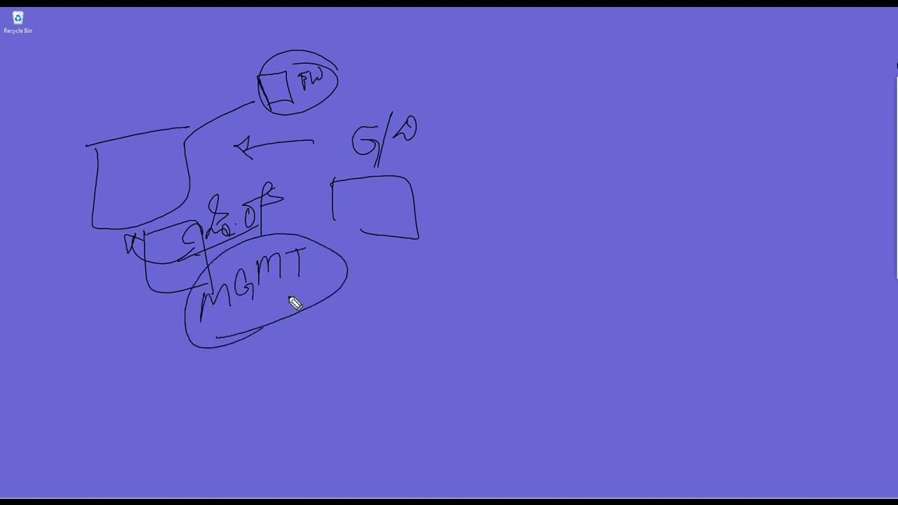
pyautogui.moveTo(447, 136)
pyautogui.mouseDown()
pyautogui.moveTo(371, 181)
pyautogui.moveTo(423, 140)
pyautogui.mouseUp()
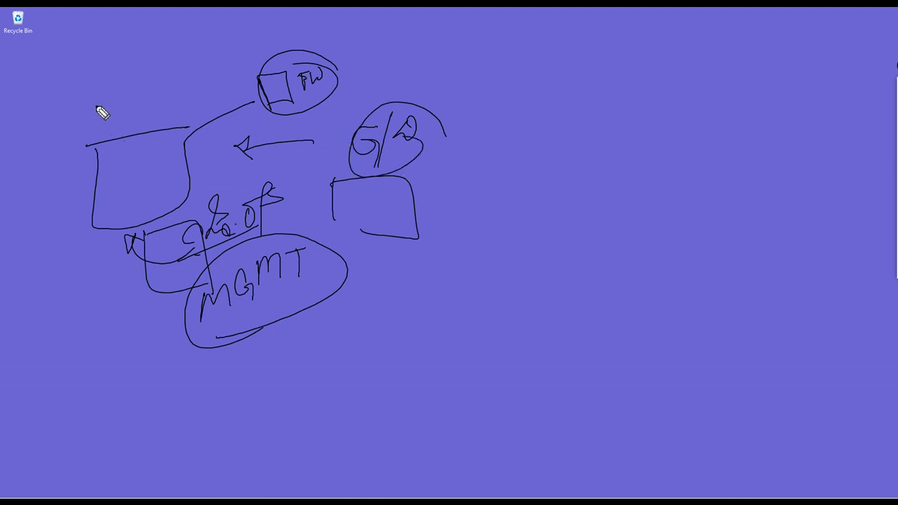
pyautogui.moveTo(97, 110)
pyautogui.mouseDown()
pyautogui.moveTo(147, 76)
pyautogui.moveTo(467, 266)
pyautogui.moveTo(111, 284)
pyautogui.moveTo(86, 93)
pyautogui.mouseUp()
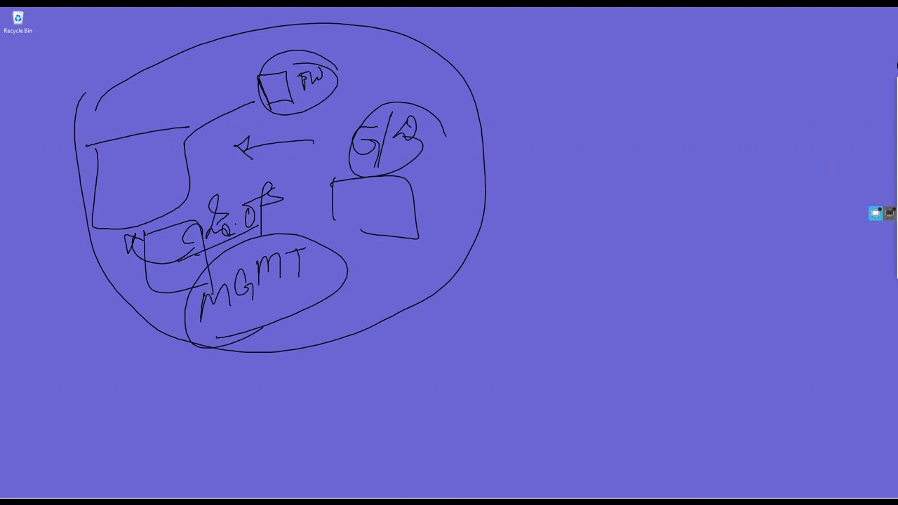
pyautogui.press('e')
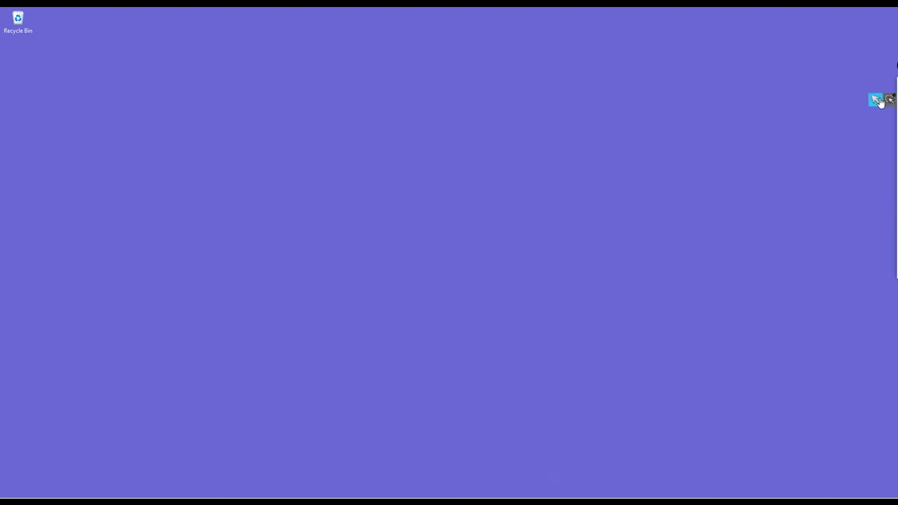
# - Restore the Partitions Configuration screen, ink-underline Default and Back, circle OK, then exit drawing mode
pyautogui.hotkey('alt', 'Tab')
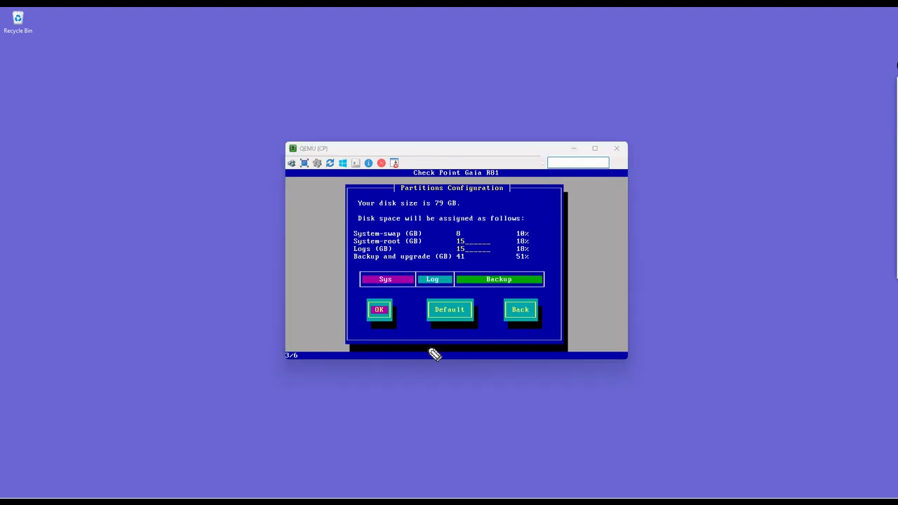
pyautogui.moveTo(391, 335)
pyautogui.mouseDown()
pyautogui.moveTo(410, 319)
pyautogui.moveTo(465, 314)
pyautogui.mouseUp()
pyautogui.moveTo(533, 315); pyautogui.dragTo(525, 314)
pyautogui.moveTo(395, 309)
pyautogui.mouseDown()
pyautogui.moveTo(372, 315)
pyautogui.moveTo(390, 306)
pyautogui.mouseUp()
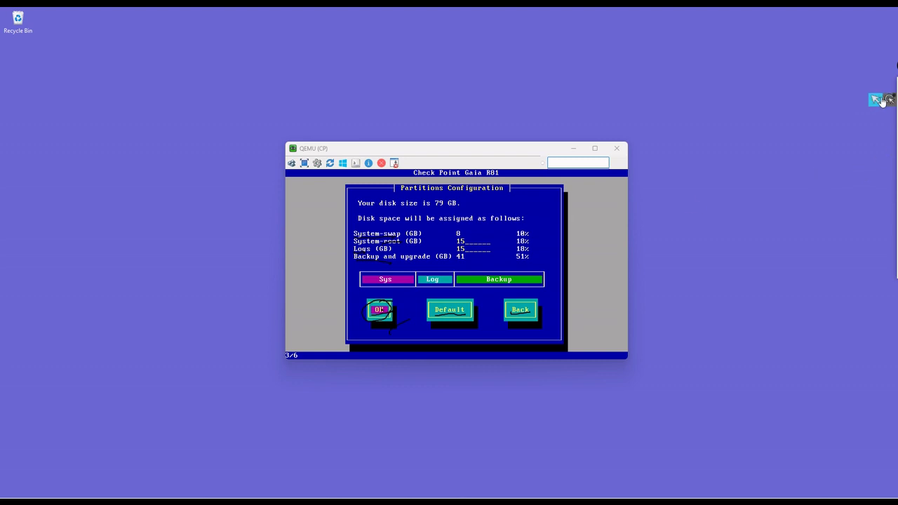
pyautogui.click(878, 100)
# - Accept the proposed partitions, clear the ink, and set and confirm a strong admin password
pyautogui.press('Return')
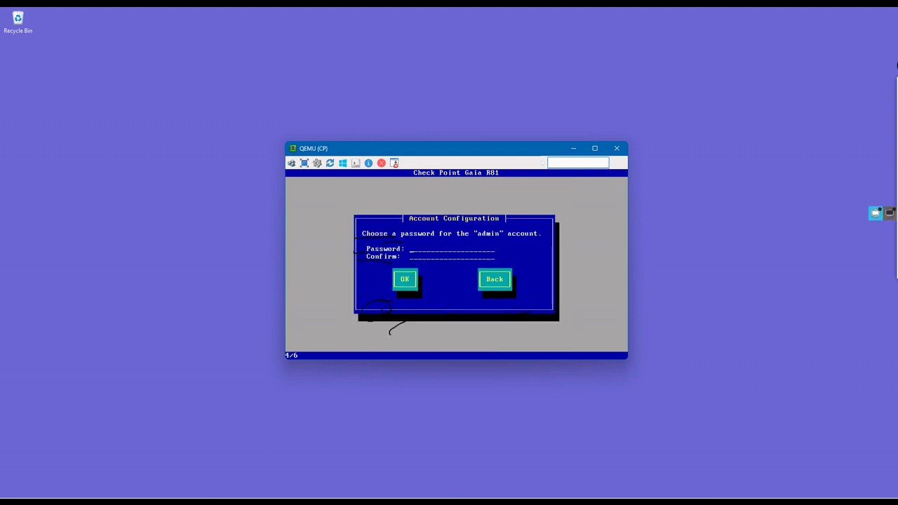
pyautogui.click(877, 212)
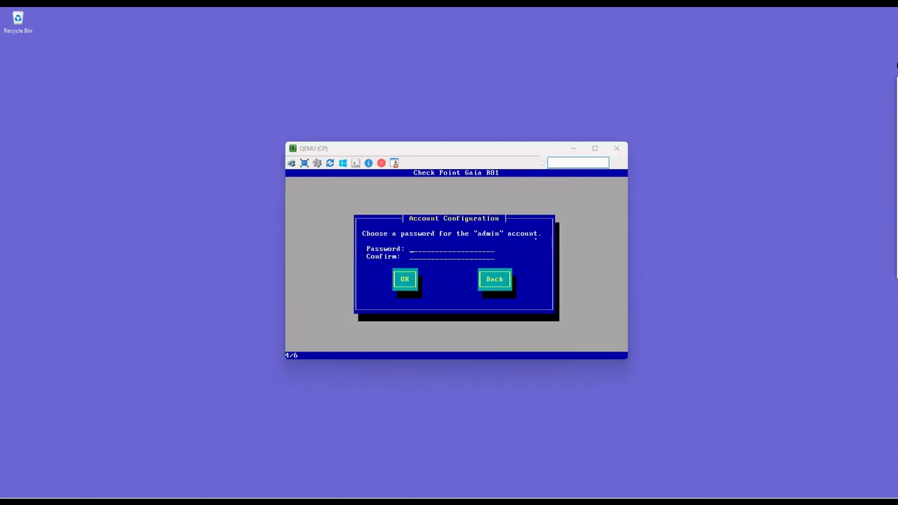
pyautogui.click(536, 239)
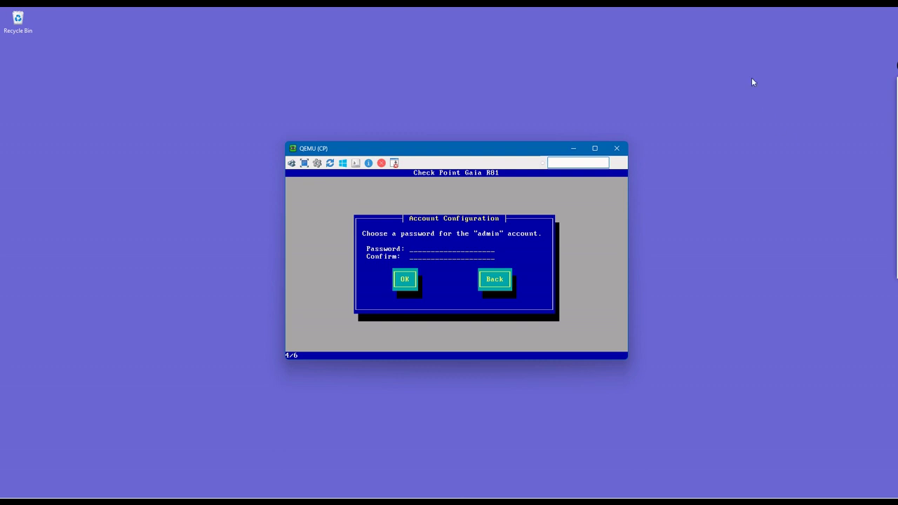
pyautogui.write('a')
pyautogui.write('***')
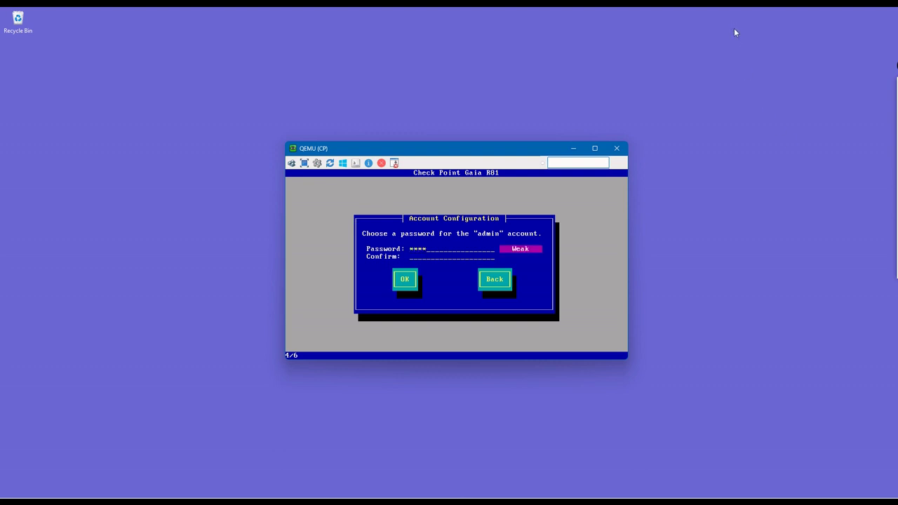
pyautogui.write('****')
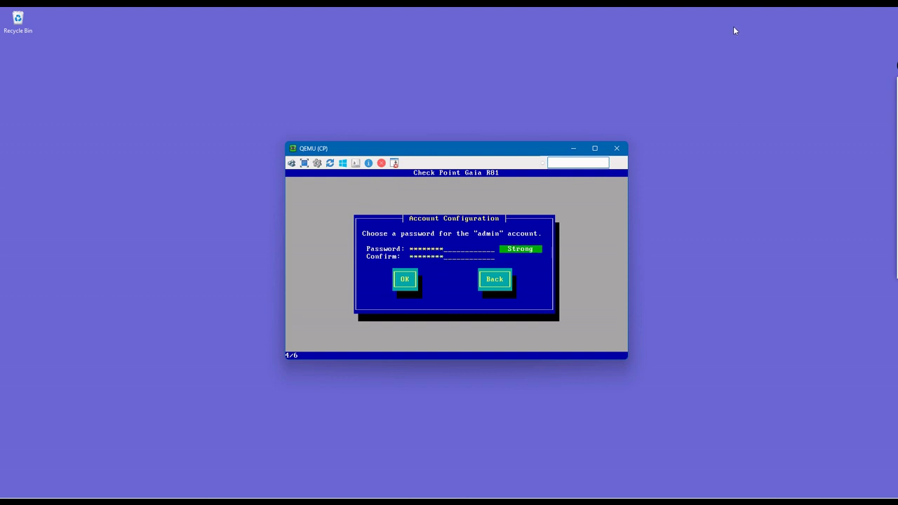
pyautogui.press('Tab')
pyautogui.press('Return')
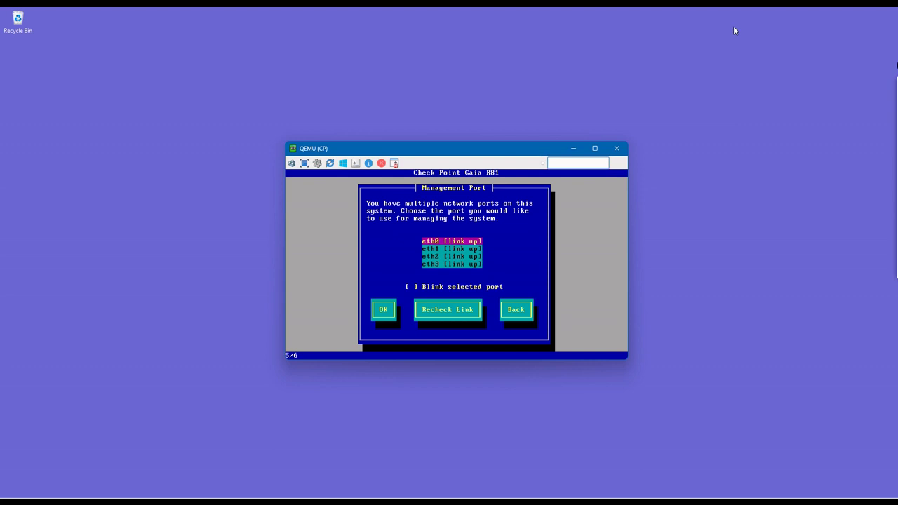
# - Use eth0 as management port with default gateway 192.168.56.254 and confirm formatting
pyautogui.press('Return')
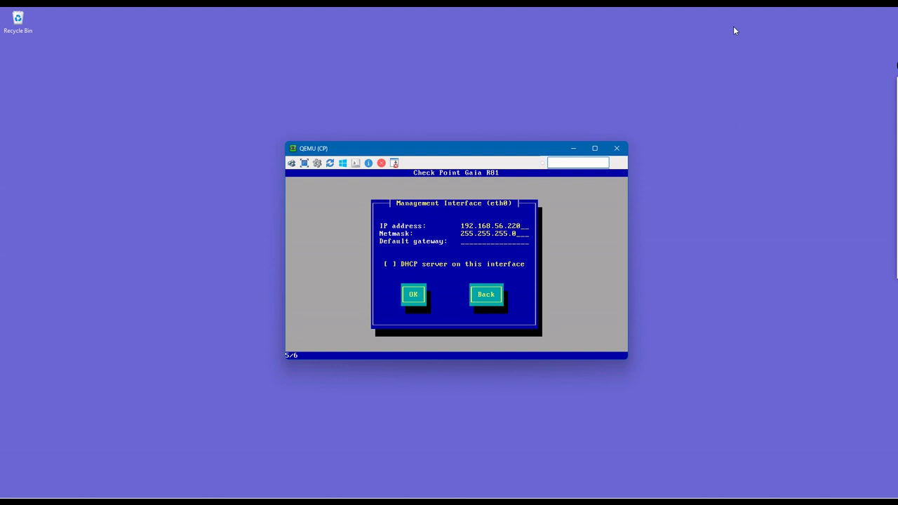
pyautogui.write('192.168.56.254')
pyautogui.press('Tab')
pyautogui.press('Return')
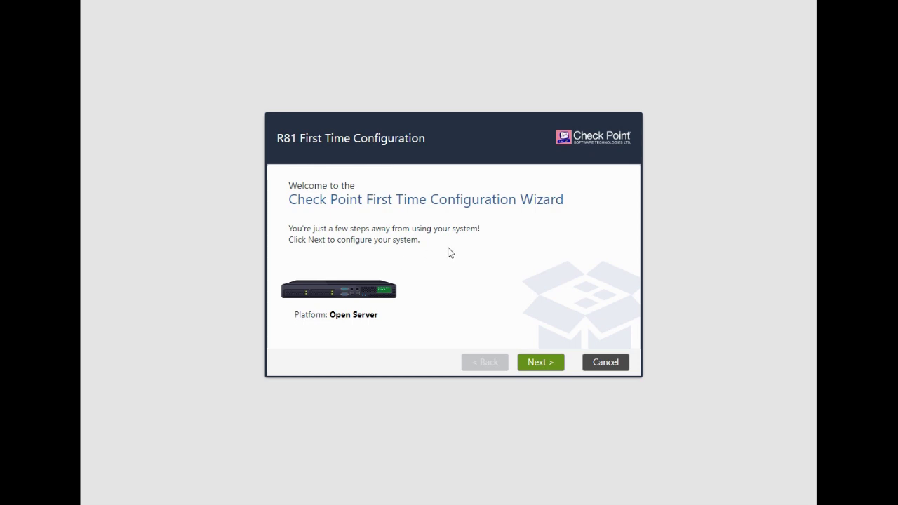
# - Dismiss the connection error after Next and sign back into the Gaia Portal as admin
pyautogui.click(545, 361)
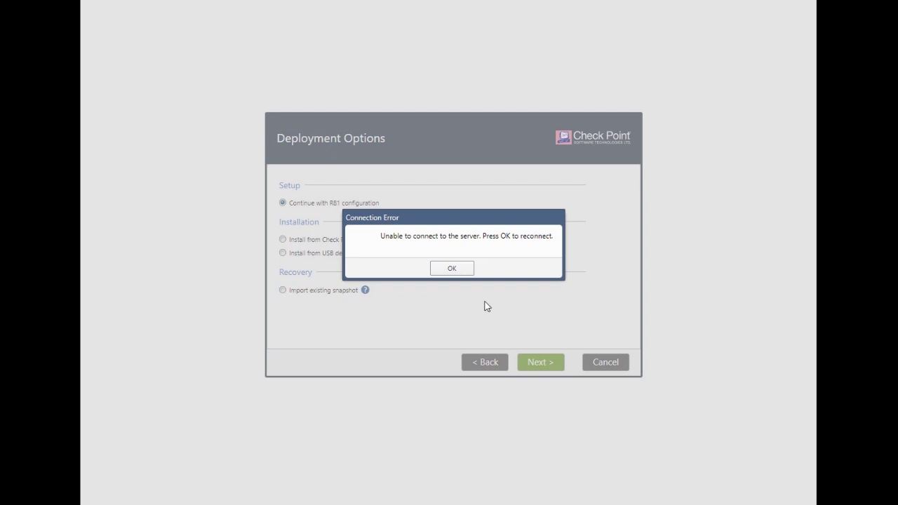
pyautogui.click(461, 270)
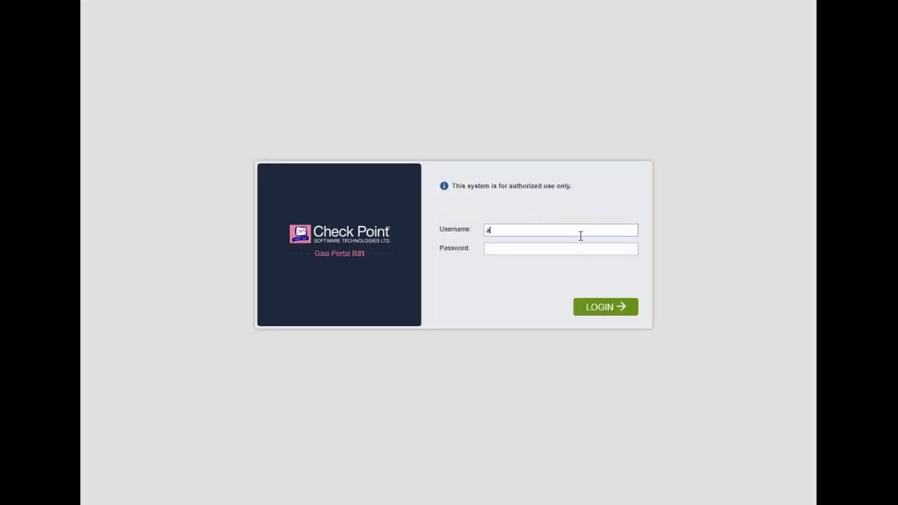
pyautogui.press('Tab')
pyautogui.press('Return')
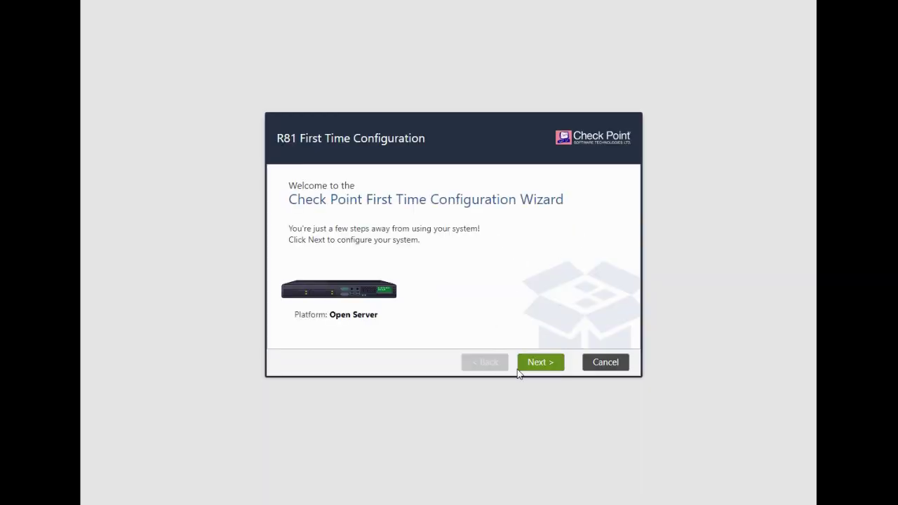
# - Pass the deployment and management pages, leaving eth1 internet connection IPv4 and IPv6 off
pyautogui.click(551, 367)
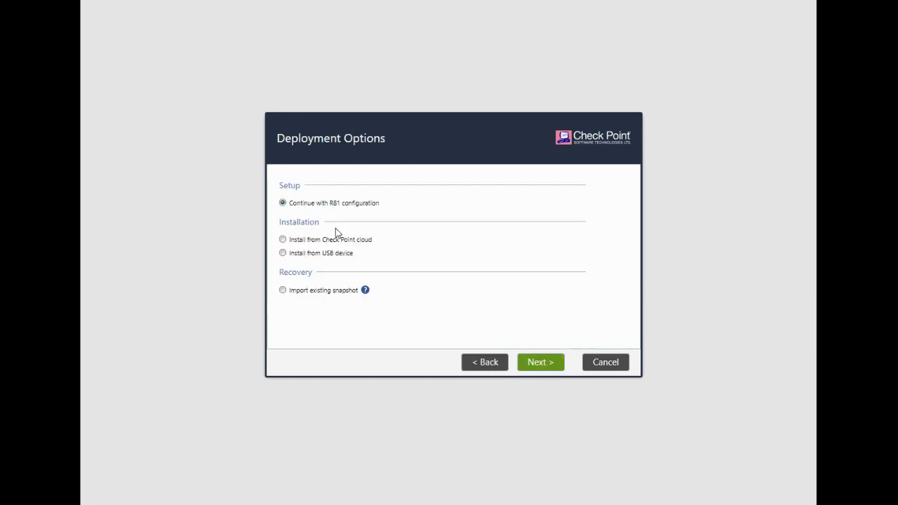
pyautogui.click(548, 367)
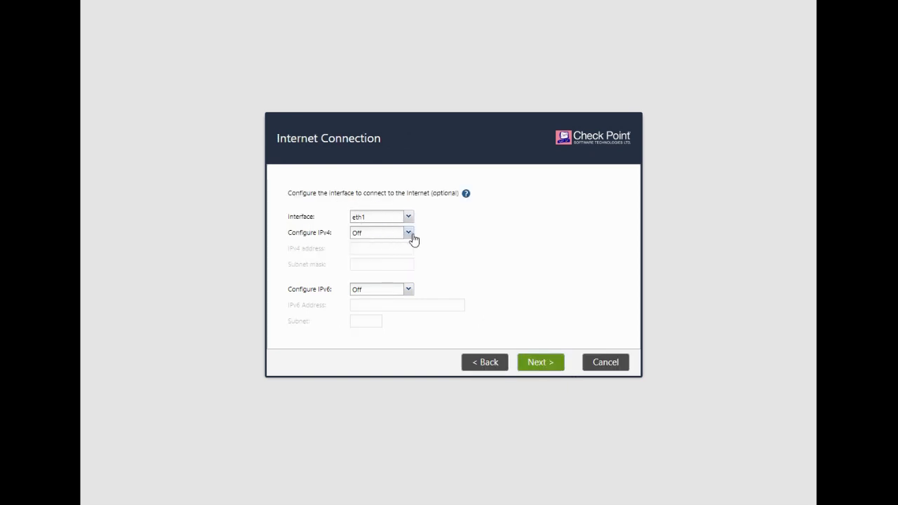
pyautogui.click(538, 364)
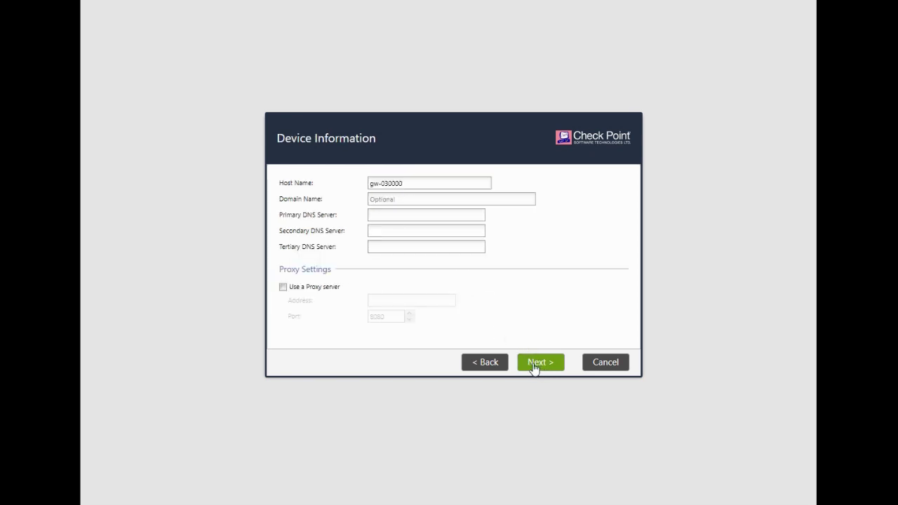
# - Replace host name gw-030000 with ManagetFirewall, correcting the typo, and continue
pyautogui.tripleClick(406, 184)
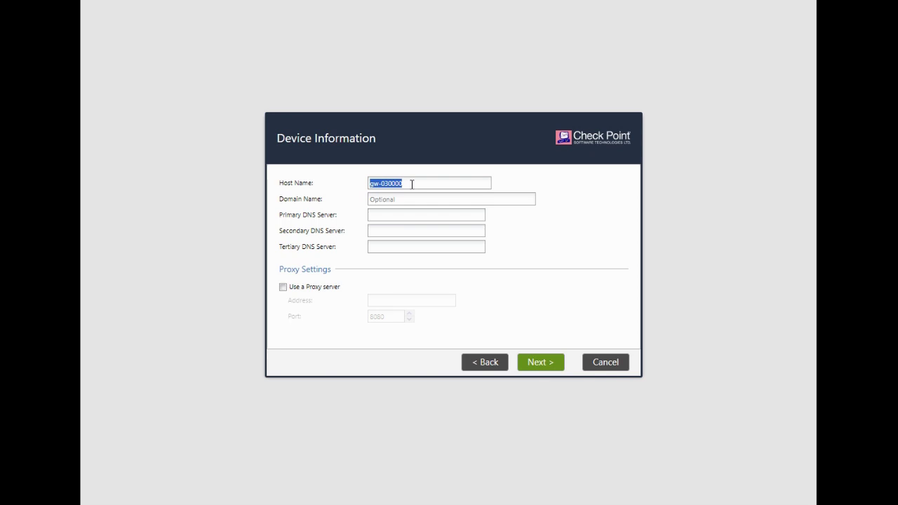
pyautogui.write('Managetfirewall')
pyautogui.moveTo(394, 183); pyautogui.dragTo(468, 246)
pyautogui.press('Right')
pyautogui.press('BackSpace')
pyautogui.press('BackSpace')
pyautogui.press('BackSpace')
pyautogui.press('BackSpace')
pyautogui.write('Firewal')
pyautogui.click(547, 366)
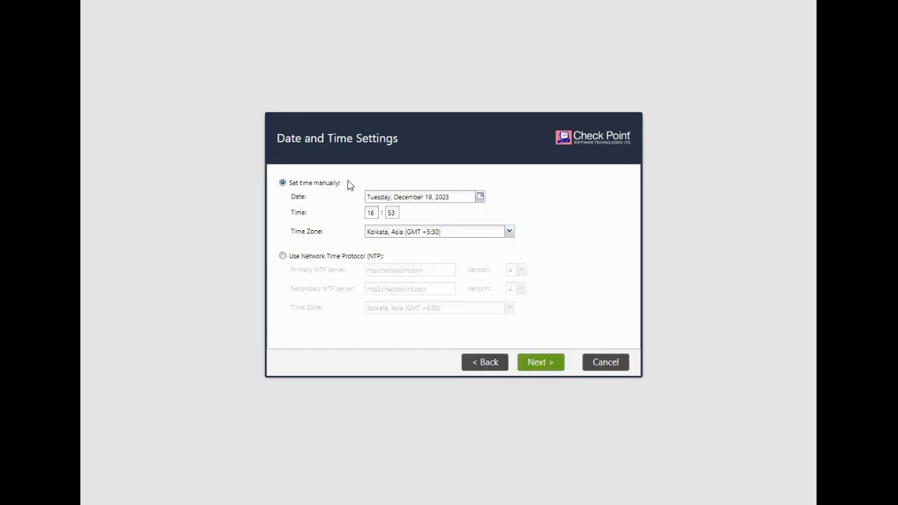
# - Accept the manual Kolkata date and time, then ink an arrow and 'G/W' label beside the gateway-or-management option
pyautogui.click(548, 366)
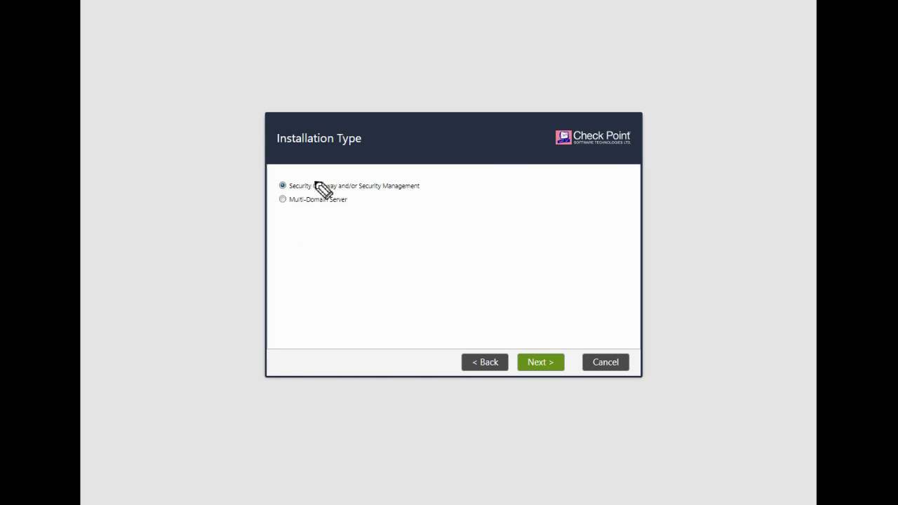
pyautogui.moveTo(419, 187)
pyautogui.mouseDown()
pyautogui.moveTo(460, 181)
pyautogui.moveTo(444, 199)
pyautogui.mouseUp()
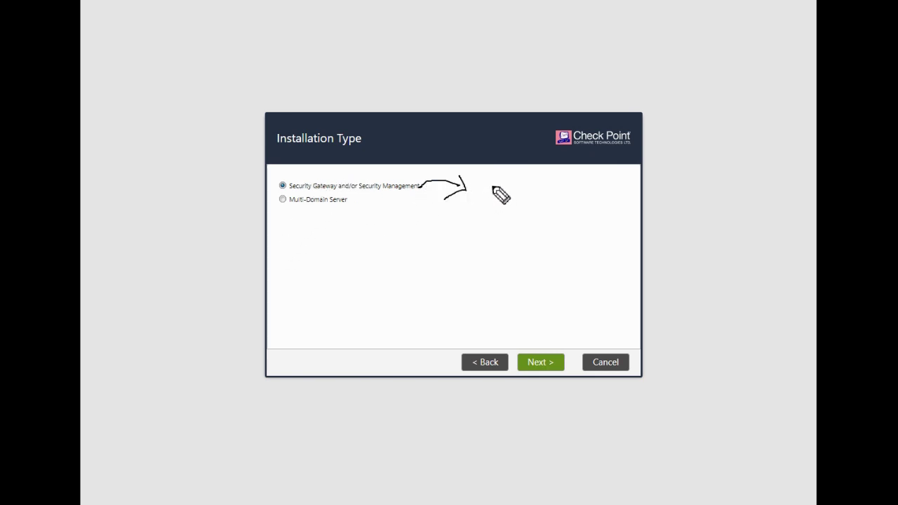
pyautogui.moveTo(494, 185); pyautogui.dragTo(483, 204)
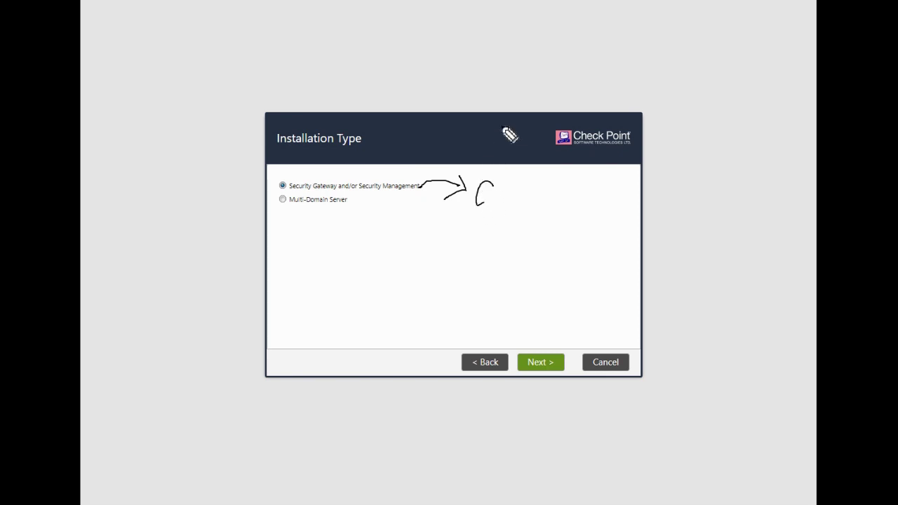
pyautogui.moveTo(483, 192)
pyautogui.mouseDown()
pyautogui.moveTo(504, 213)
pyautogui.moveTo(531, 184)
pyautogui.moveTo(545, 194)
pyautogui.moveTo(558, 184)
pyautogui.mouseUp()
pyautogui.moveTo(544, 195); pyautogui.dragTo(589, 180)
# - Finish the handwritten 'FW or management' note, retrace the arrow, and circle Multi-Domain Server
pyautogui.moveTo(522, 218); pyautogui.dragTo(524, 223)
pyautogui.moveTo(531, 224); pyautogui.dragTo(544, 235)
pyautogui.moveTo(461, 282)
pyautogui.mouseDown()
pyautogui.moveTo(486, 270)
pyautogui.moveTo(487, 279)
pyautogui.mouseUp()
pyautogui.moveTo(496, 268)
pyautogui.mouseDown()
pyautogui.moveTo(573, 251)
pyautogui.moveTo(600, 223)
pyautogui.moveTo(616, 229)
pyautogui.moveTo(629, 212)
pyautogui.mouseUp()
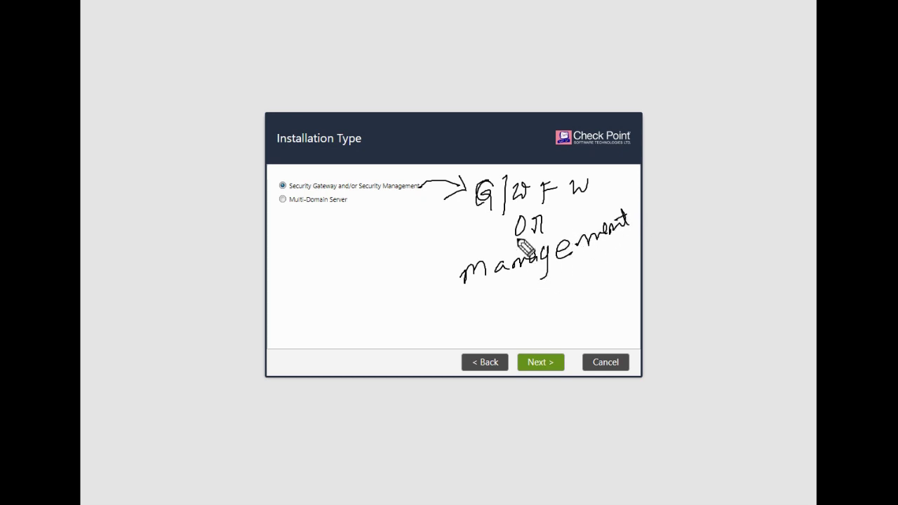
pyautogui.moveTo(438, 184)
pyautogui.mouseDown()
pyautogui.moveTo(419, 203)
pyautogui.moveTo(469, 187)
pyautogui.moveTo(452, 195)
pyautogui.mouseUp()
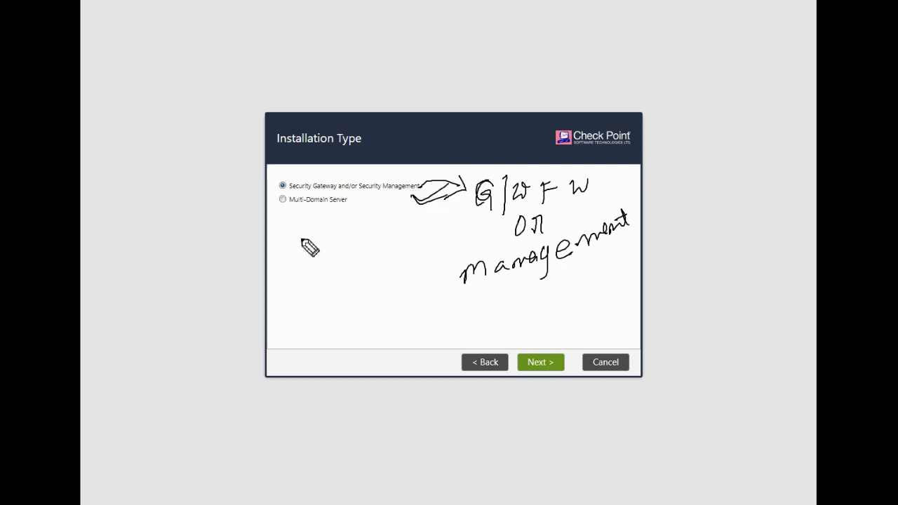
pyautogui.moveTo(292, 212)
pyautogui.mouseDown()
pyautogui.moveTo(331, 215)
pyautogui.moveTo(338, 197)
pyautogui.moveTo(282, 197)
pyautogui.moveTo(279, 206)
pyautogui.mouseUp()
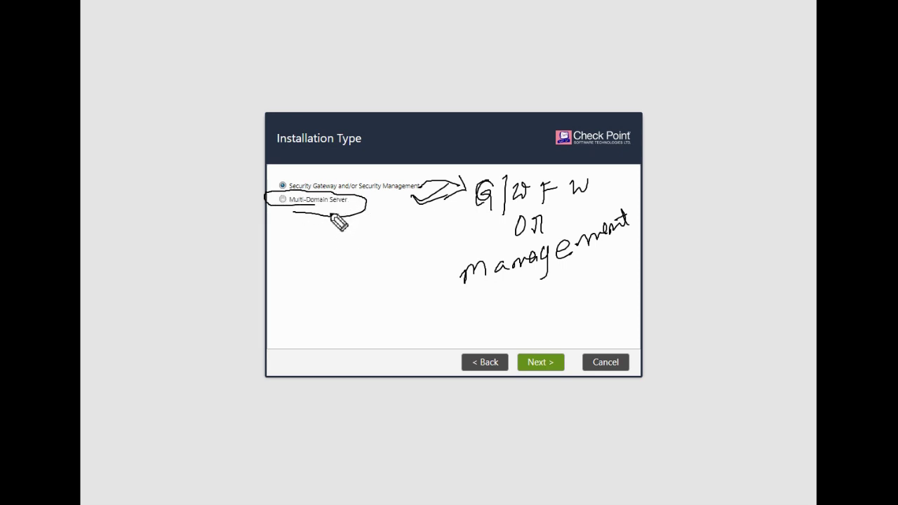
# - Sketch a Multi-Domain Server layout diagram with MDS, management (M) and gateway boxes
pyautogui.moveTo(344, 236); pyautogui.dragTo(345, 261)
pyautogui.moveTo(329, 222)
pyautogui.mouseDown()
pyautogui.moveTo(314, 263)
pyautogui.moveTo(330, 266)
pyautogui.moveTo(309, 304)
pyautogui.moveTo(324, 296)
pyautogui.moveTo(297, 305)
pyautogui.moveTo(326, 322)
pyautogui.mouseUp()
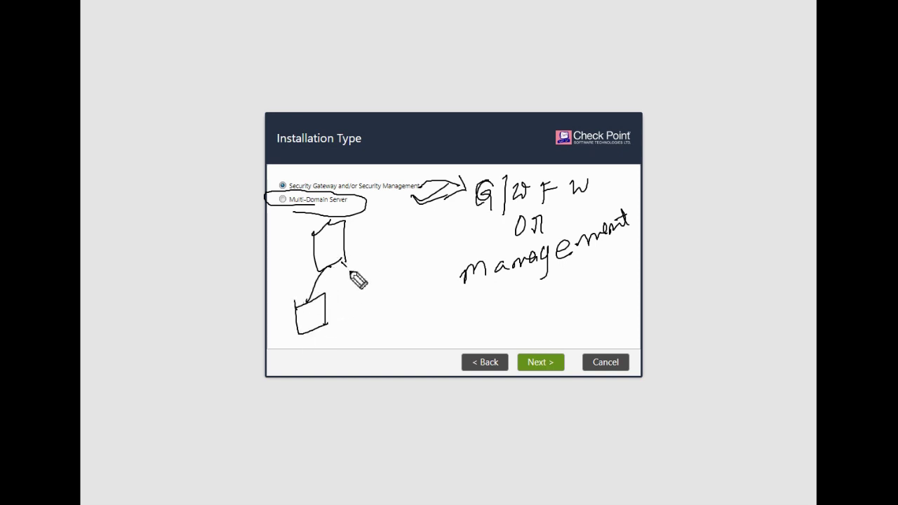
pyautogui.moveTo(350, 271)
pyautogui.mouseDown()
pyautogui.moveTo(399, 295)
pyautogui.moveTo(382, 305)
pyautogui.mouseUp()
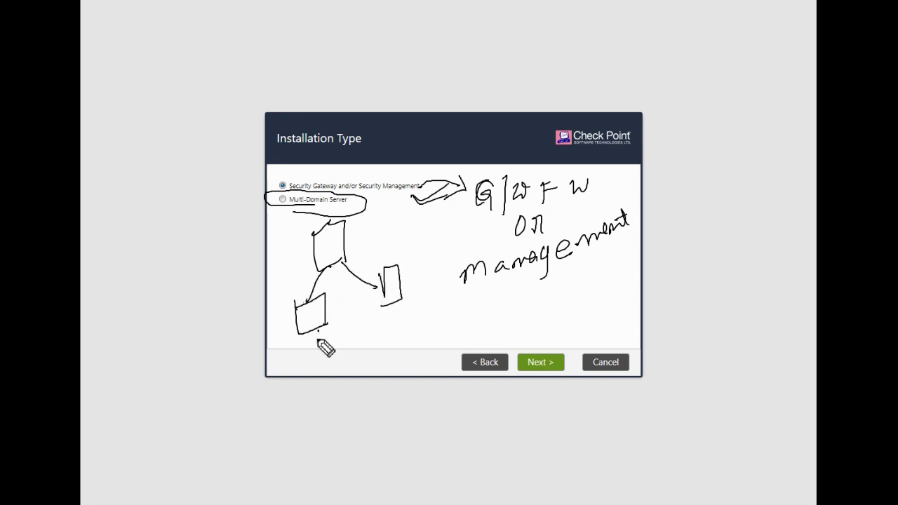
pyautogui.moveTo(318, 341)
pyautogui.mouseDown()
pyautogui.moveTo(301, 362)
pyautogui.moveTo(327, 390)
pyautogui.moveTo(301, 398)
pyautogui.moveTo(307, 414)
pyautogui.moveTo(335, 394)
pyautogui.mouseUp()
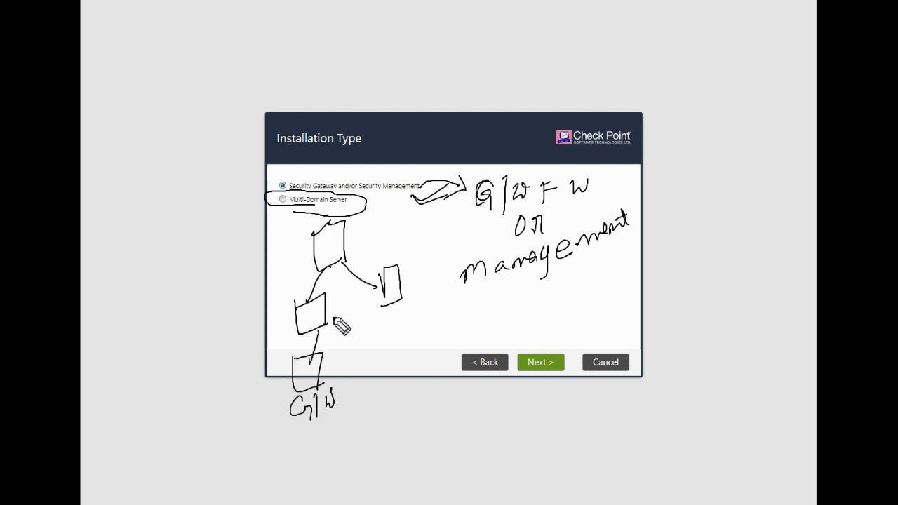
pyautogui.moveTo(335, 322)
pyautogui.mouseDown()
pyautogui.moveTo(341, 305)
pyautogui.moveTo(346, 320)
pyautogui.mouseUp()
pyautogui.moveTo(349, 224)
pyautogui.mouseDown()
pyautogui.moveTo(385, 232)
pyautogui.moveTo(400, 214)
pyautogui.moveTo(397, 228)
pyautogui.moveTo(342, 274)
pyautogui.moveTo(334, 346)
pyautogui.moveTo(332, 358)
pyautogui.moveTo(321, 355)
pyautogui.mouseUp()
pyautogui.click(321, 421)
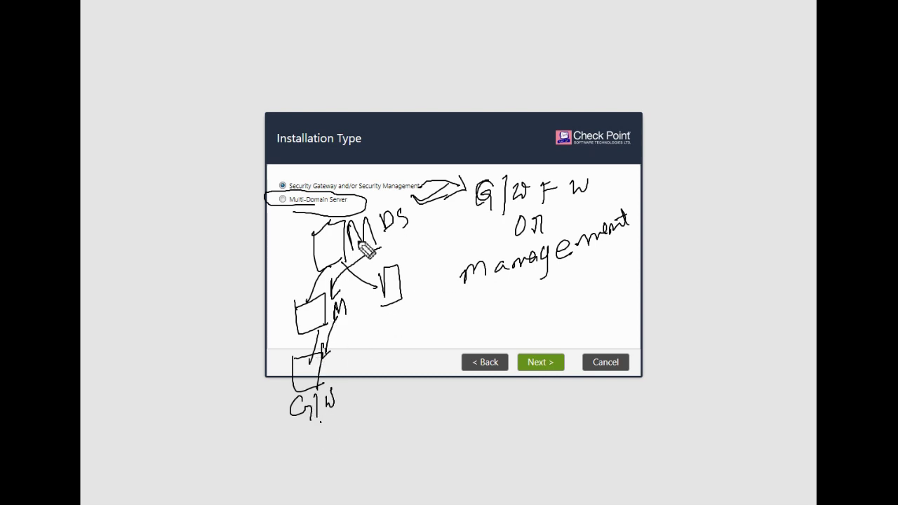
pyautogui.moveTo(322, 228); pyautogui.dragTo(341, 213)
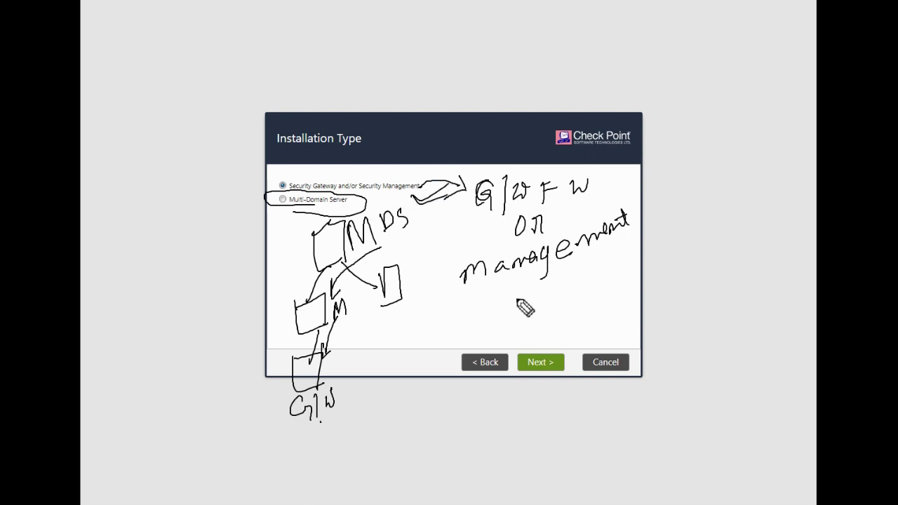
# - Clear all drawings and keep Security Gateway and/or Security Management as installation type
pyautogui.moveTo(512, 281)
pyautogui.mouseDown()
pyautogui.moveTo(512, 303)
pyautogui.moveTo(501, 277)
pyautogui.mouseUp()
pyautogui.press('Escape')
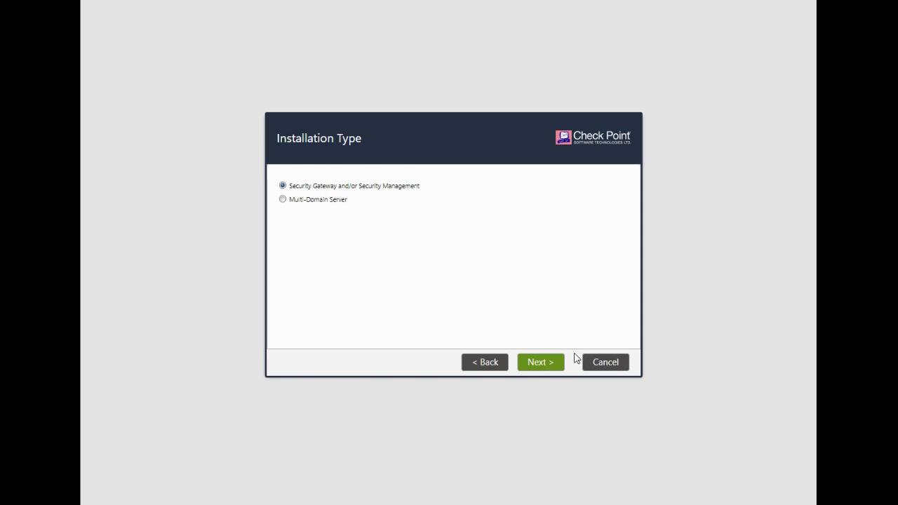
pyautogui.click(537, 371)
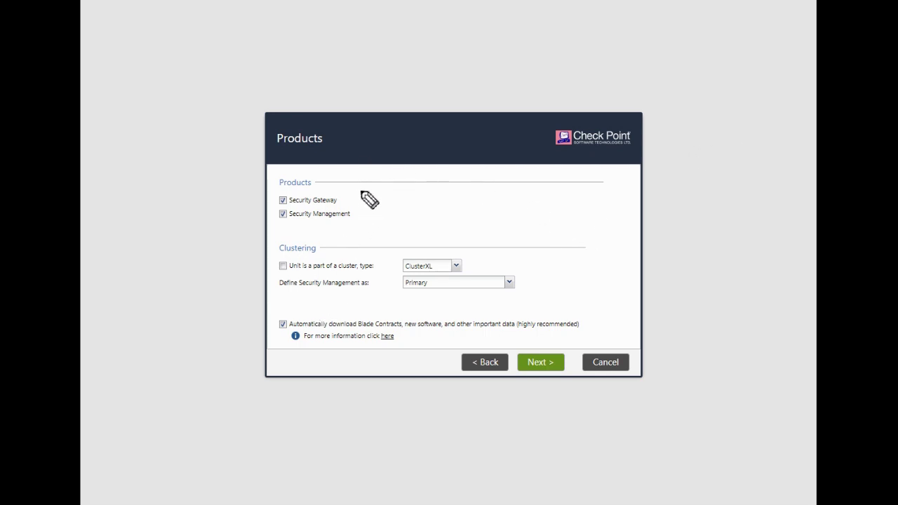
# - Uncheck Security Gateway so only Security Management is installed, then proceed
pyautogui.moveTo(366, 190)
pyautogui.mouseDown()
pyautogui.moveTo(370, 231)
pyautogui.moveTo(362, 247)
pyautogui.mouseUp()
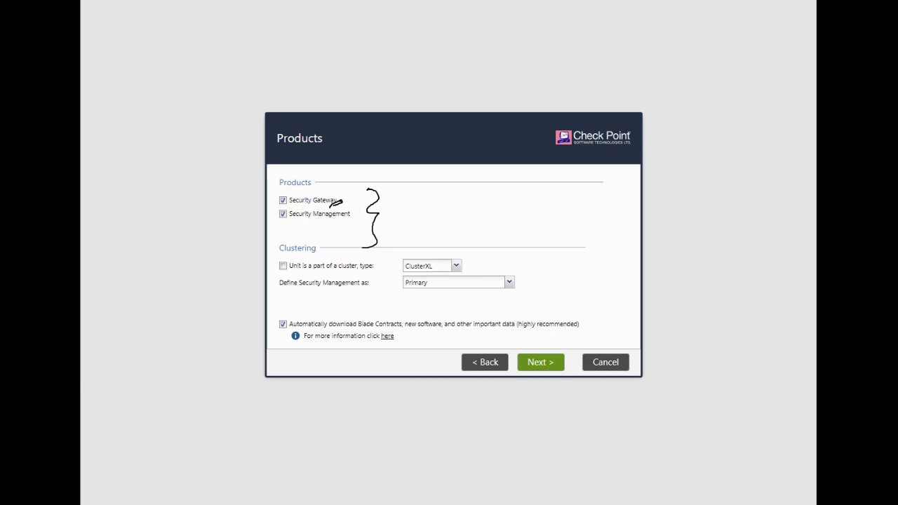
pyautogui.click(283, 202)
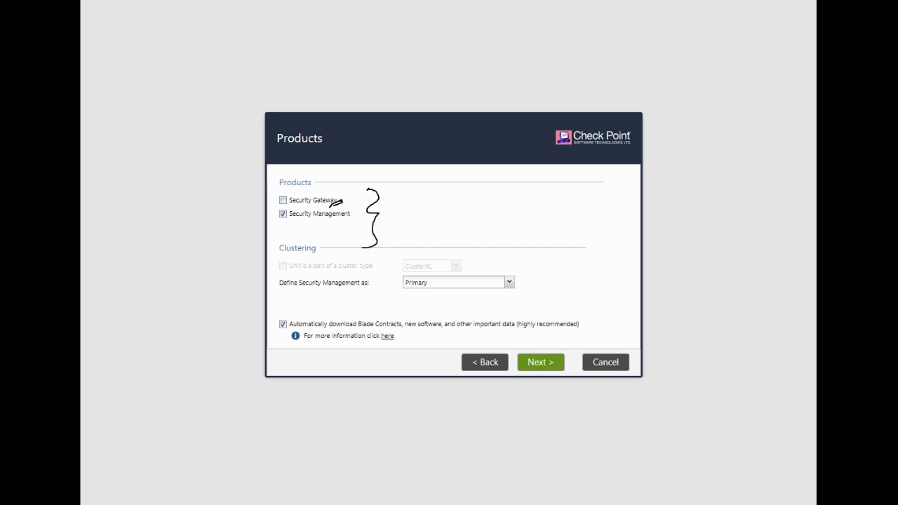
pyautogui.click(544, 369)
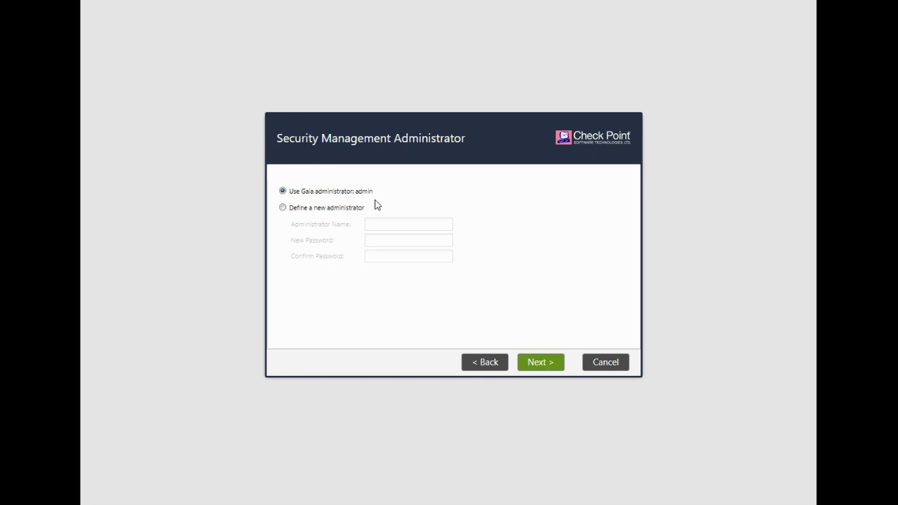
# - Keep the Gaia 'admin' user as management administrator and allow GUI clients from Any IP Address
pyautogui.click(549, 370)
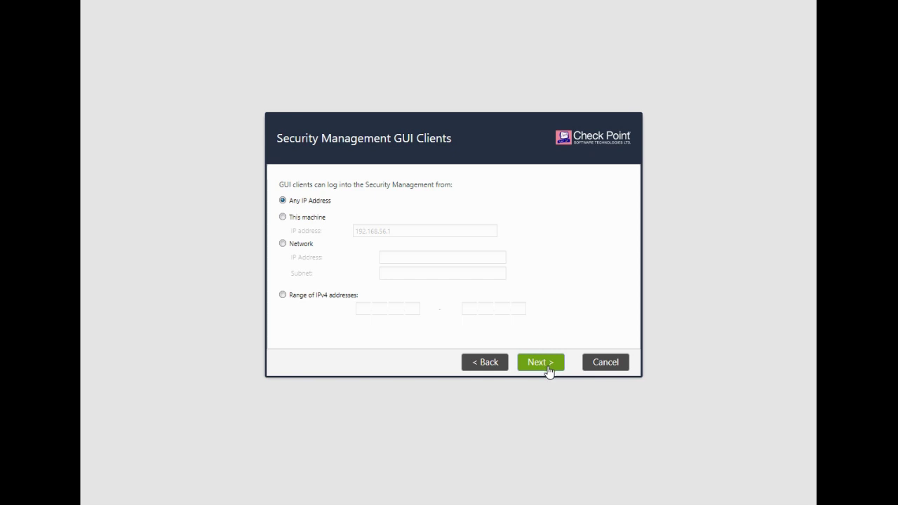
pyautogui.click(549, 370)
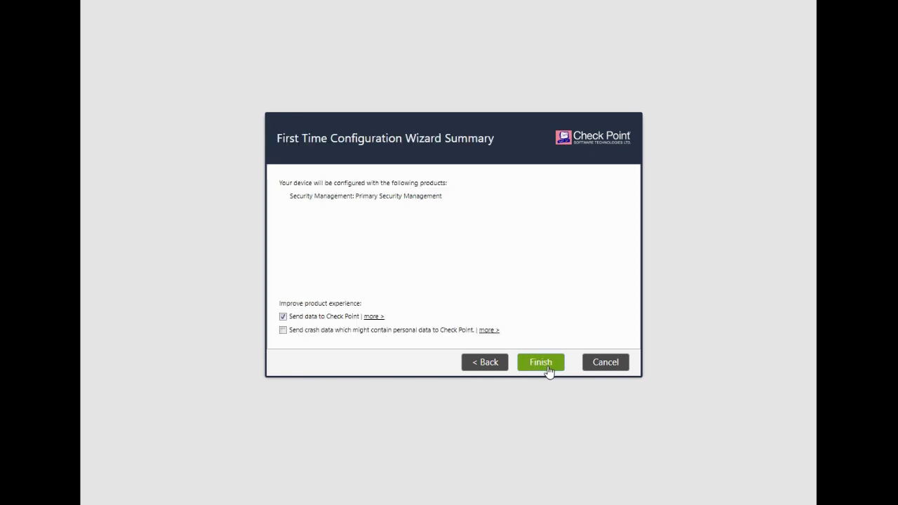
# - Finish and confirm the primary Security Management configuration, then dismiss the completion message
pyautogui.click(549, 370)
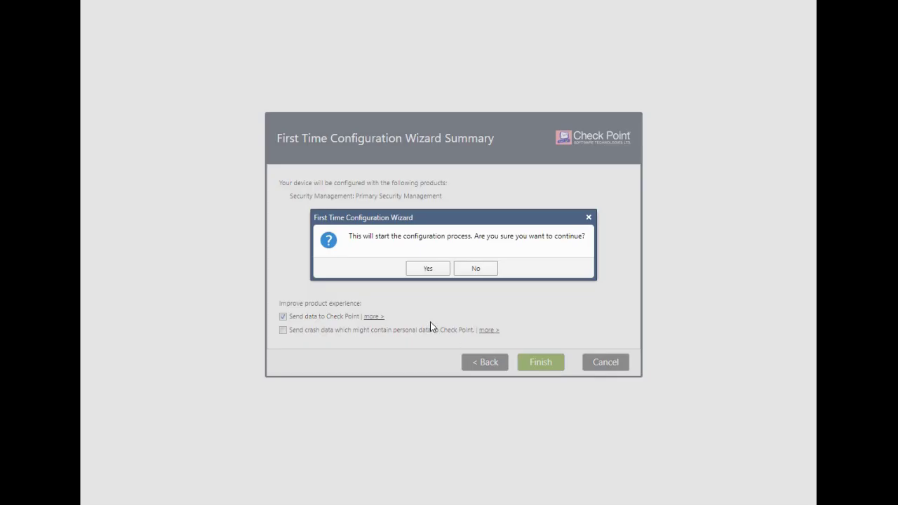
pyautogui.click(427, 269)
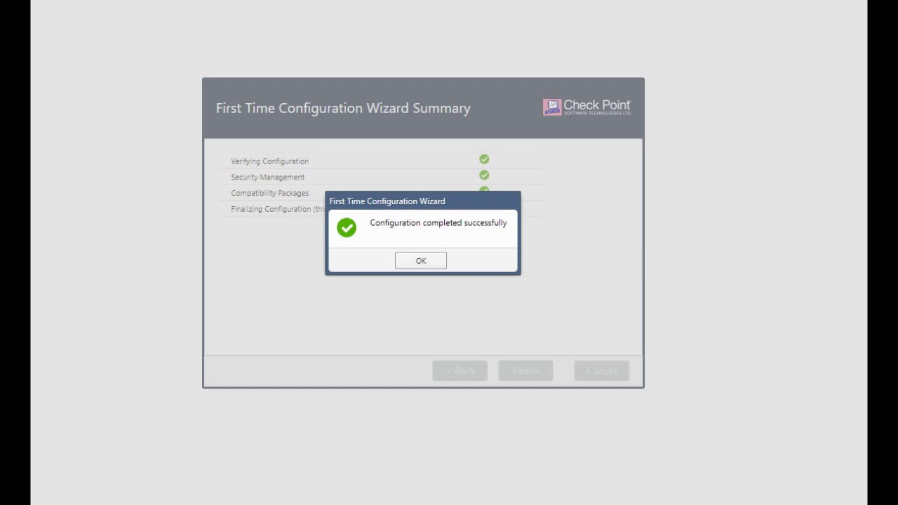
pyautogui.moveTo(377, 237)
pyautogui.mouseDown()
pyautogui.moveTo(407, 227)
pyautogui.moveTo(411, 237)
pyautogui.mouseUp()
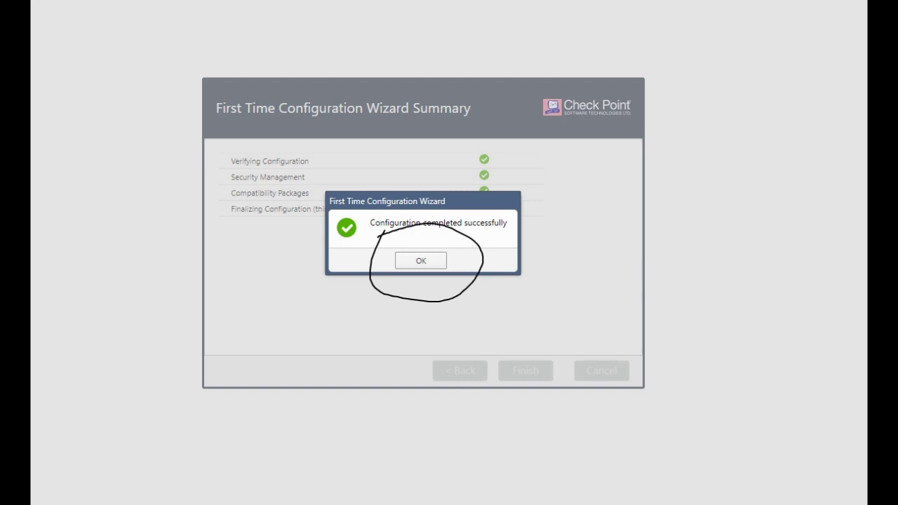
pyautogui.click(442, 261)
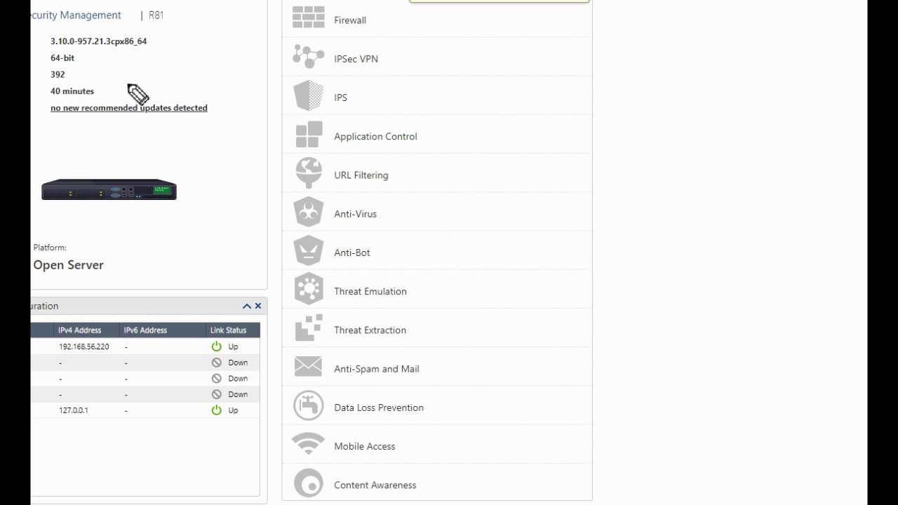
# - Mark the kernel version, 64-bit entry, no-updates note, Open Server and software blades list, then erase the ink
pyautogui.moveTo(127, 53); pyautogui.dragTo(184, 51)
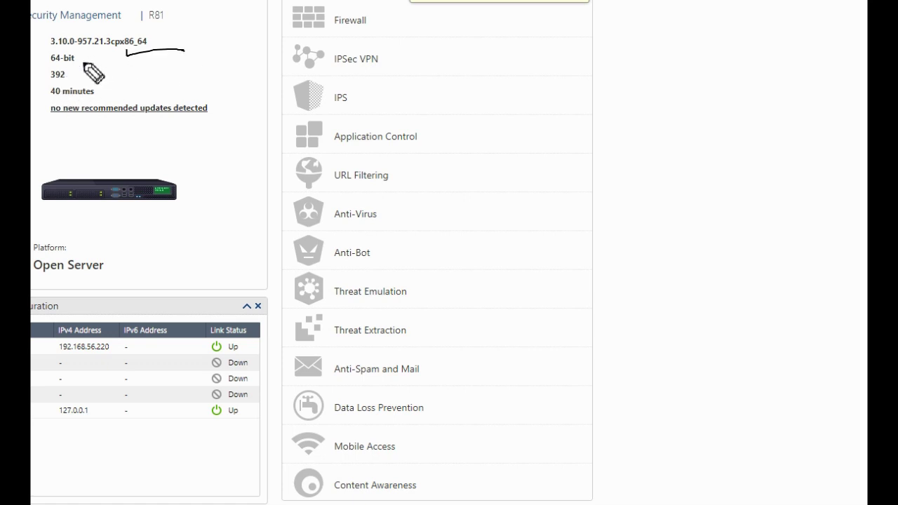
pyautogui.moveTo(89, 52)
pyautogui.mouseDown()
pyautogui.moveTo(96, 63)
pyautogui.moveTo(121, 61)
pyautogui.mouseUp()
pyautogui.moveTo(114, 91); pyautogui.dragTo(138, 84)
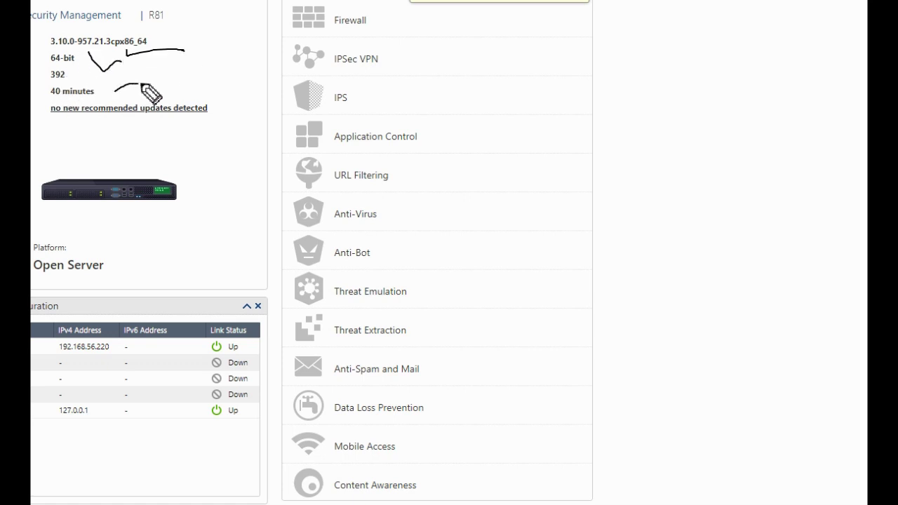
pyautogui.moveTo(105, 115); pyautogui.dragTo(189, 119)
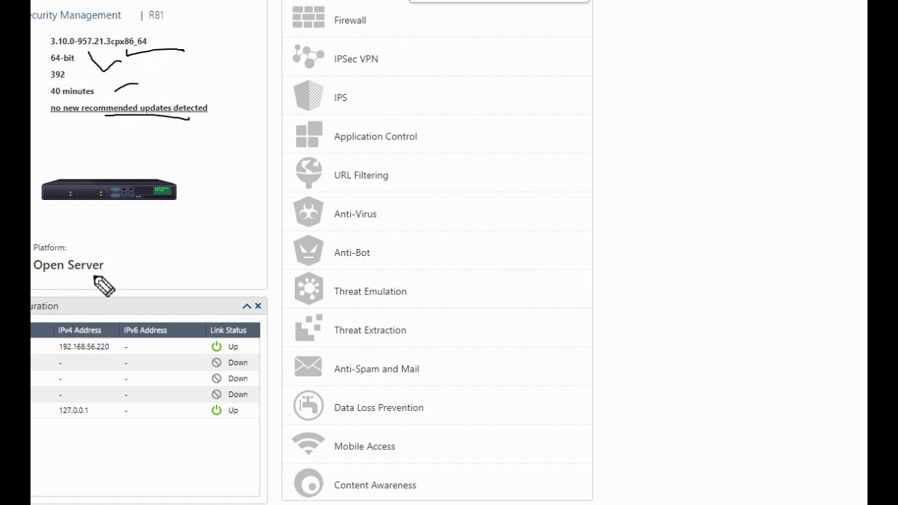
pyautogui.moveTo(95, 270); pyautogui.dragTo(129, 264)
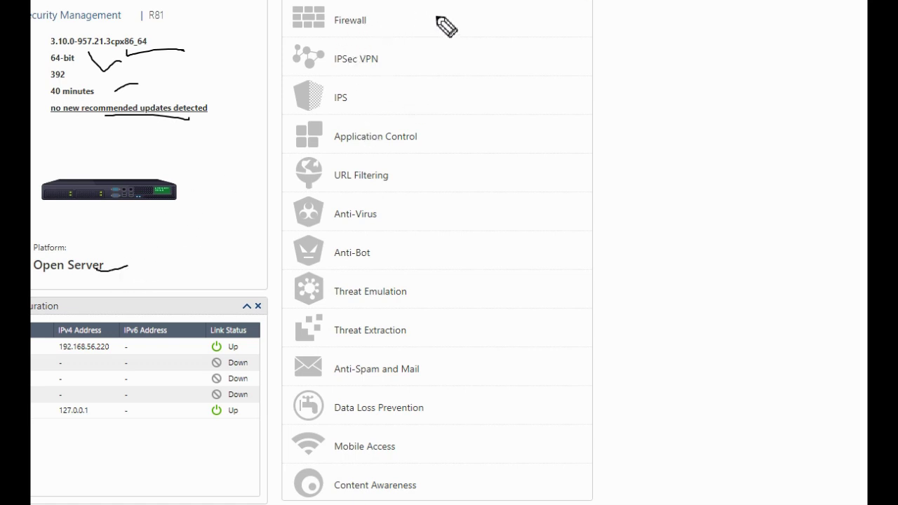
pyautogui.moveTo(446, 21)
pyautogui.mouseDown()
pyautogui.moveTo(494, 200)
pyautogui.moveTo(522, 490)
pyautogui.mouseUp()
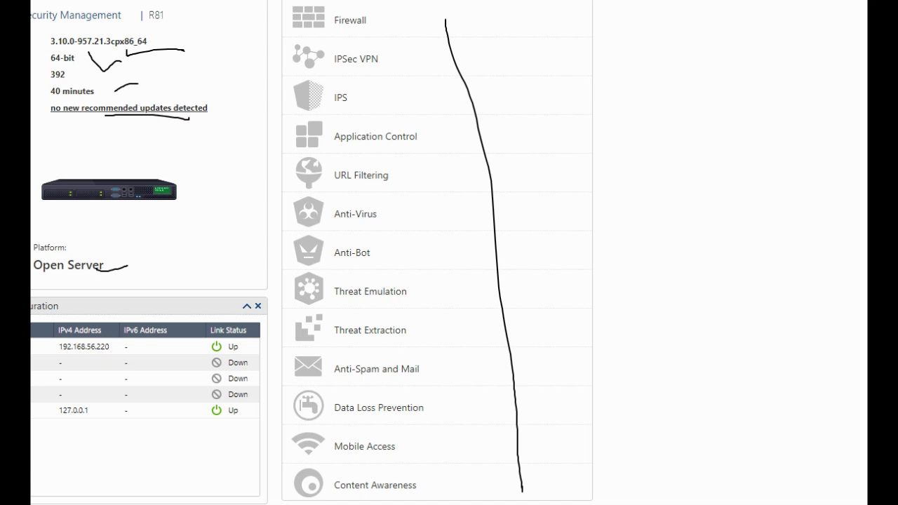
pyautogui.press('e')
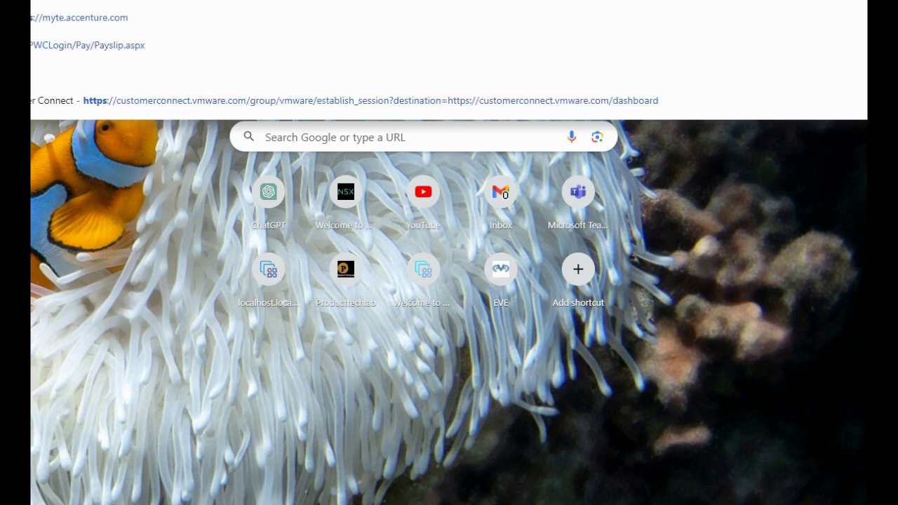
# - Browse to 192.168.56.221 and proceed past the untrusted certificate warning via Advanced
pyautogui.write('192.168.')
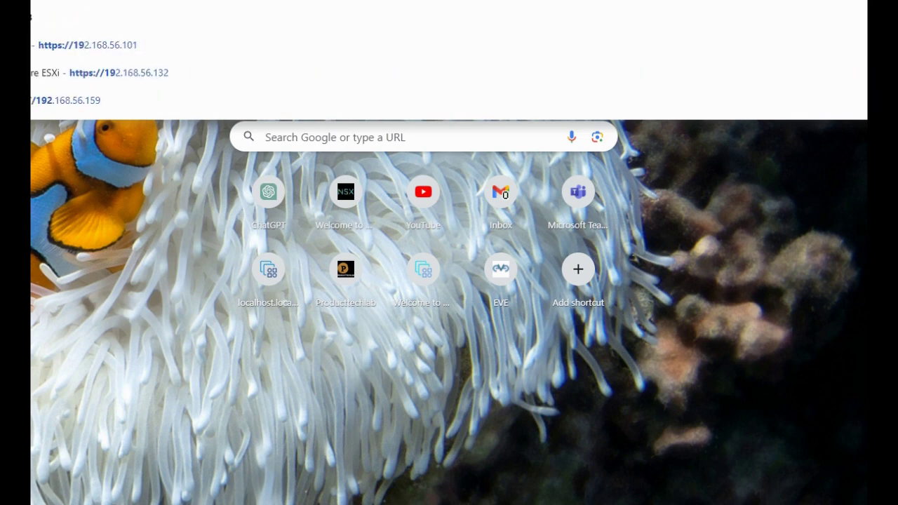
pyautogui.write('56.2')
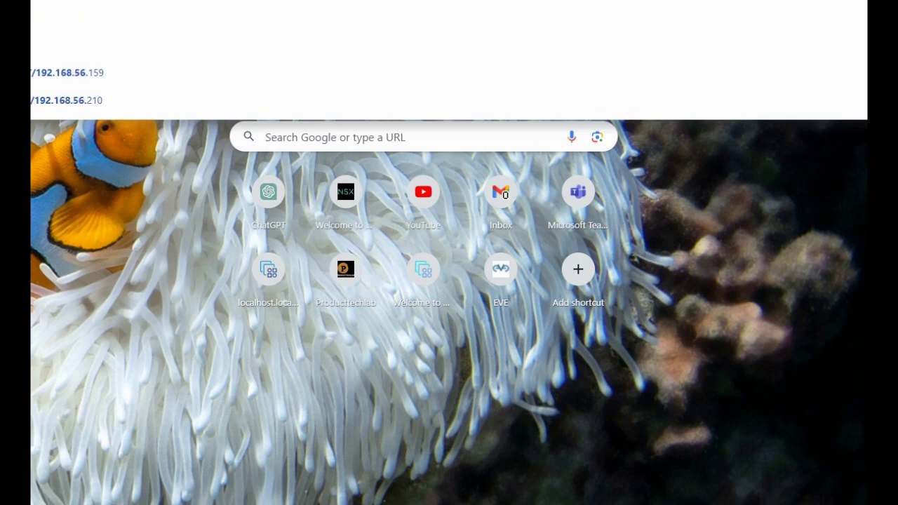
pyautogui.press('Return')
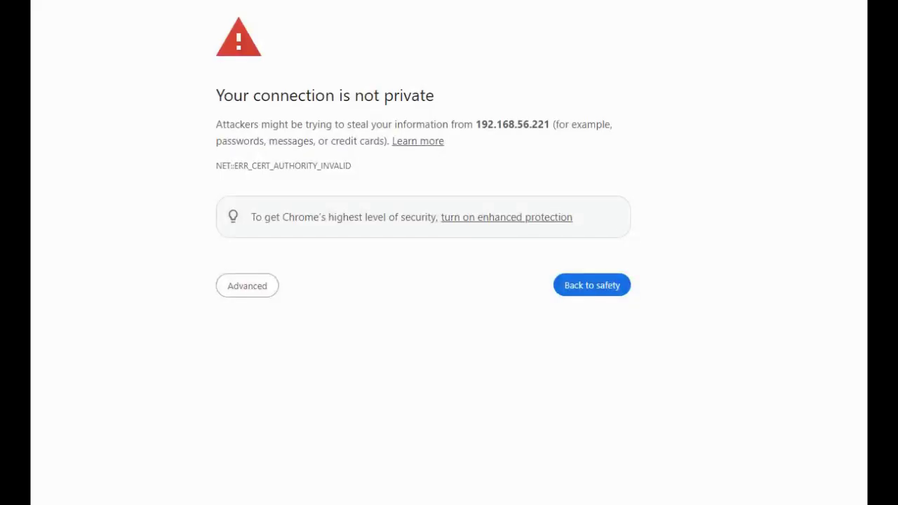
pyautogui.click(245, 286)
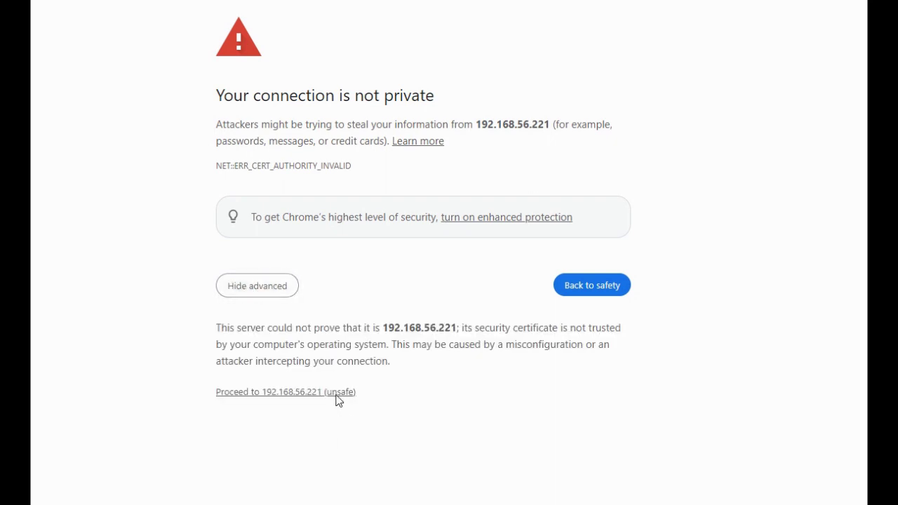
pyautogui.click(336, 395)
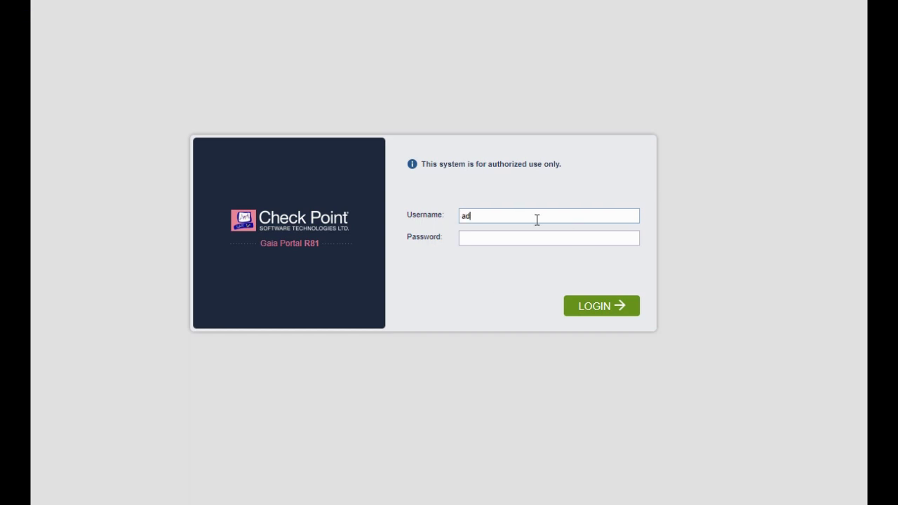
# - Log in as admin and accept the Welcome, deployment, 192.168.56.221 management and internet connection pages
pyautogui.press('Tab')
pyautogui.press('Return')
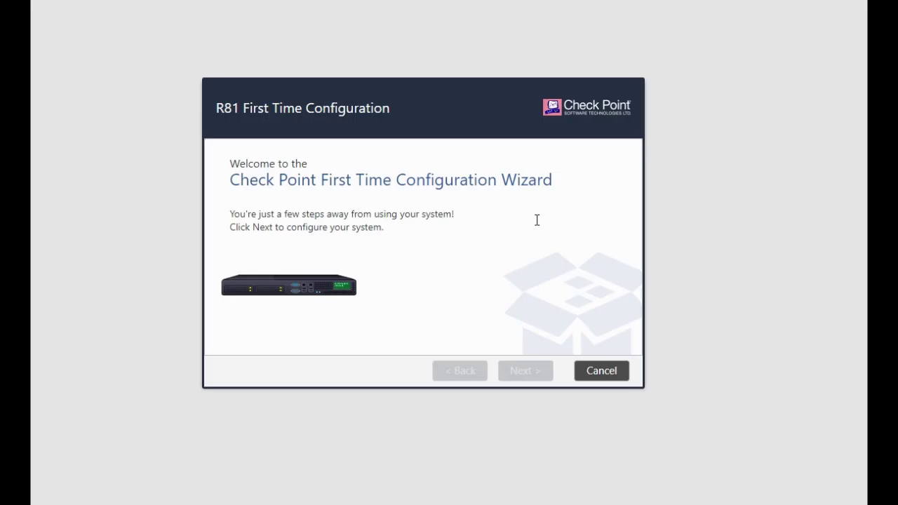
pyautogui.click(534, 374)
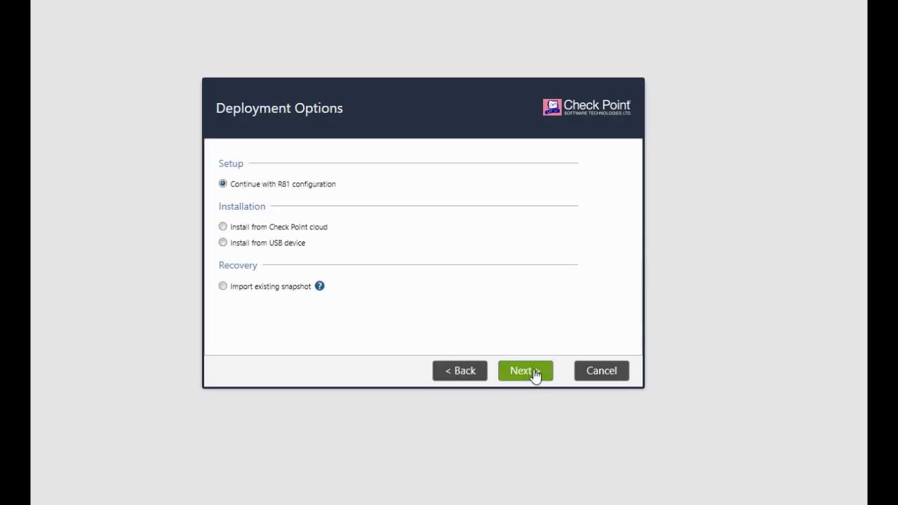
pyautogui.click(535, 374)
pyautogui.click(534, 374)
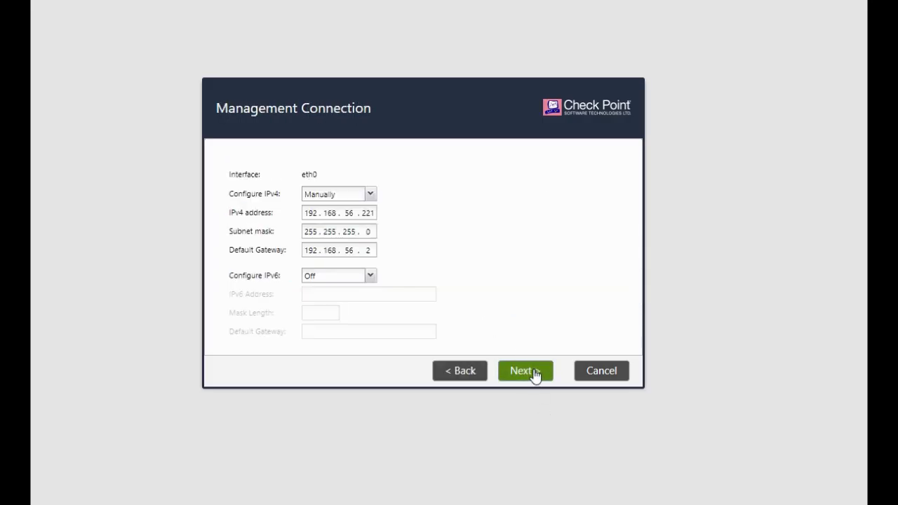
pyautogui.click(535, 374)
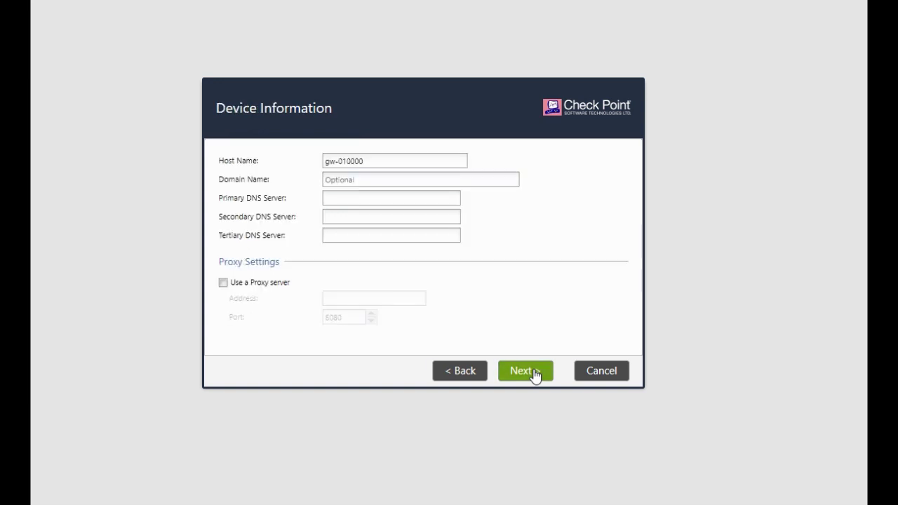
# - Set the host name to GW-FW-1 and accept the date and time settings
pyautogui.tripleClick(419, 161)
pyautogui.write('GW-FW-1')
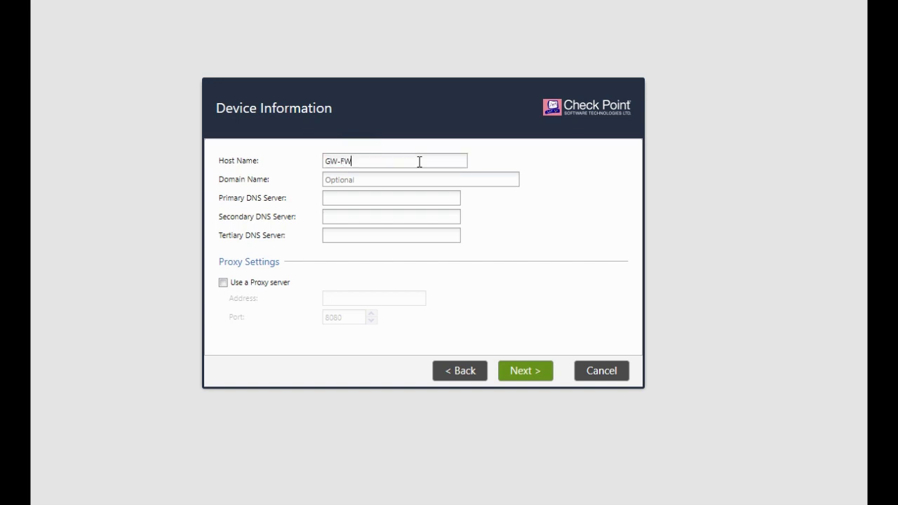
pyautogui.click(519, 371)
pyautogui.click(519, 372)
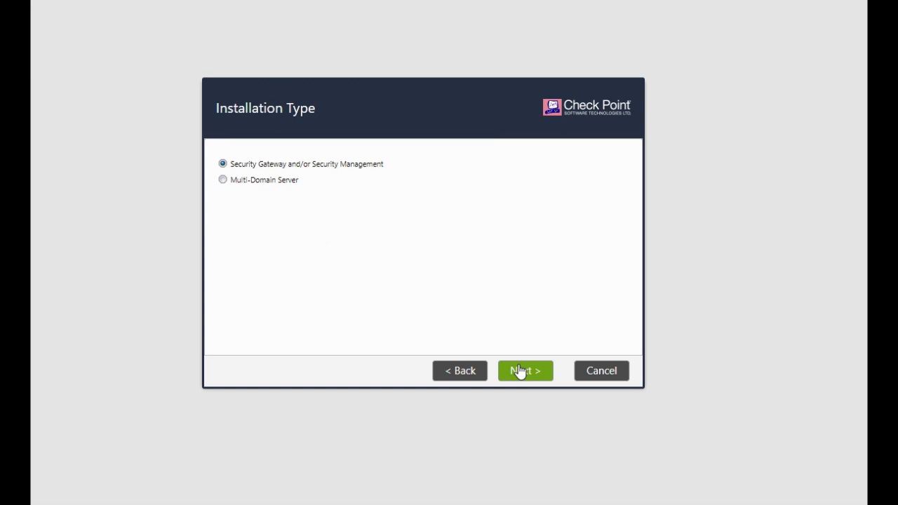
# - Keep the installation type, uncheck Security Management to install only Security Gateway, and leave Dynamically Assigned IP at No
pyautogui.click(520, 372)
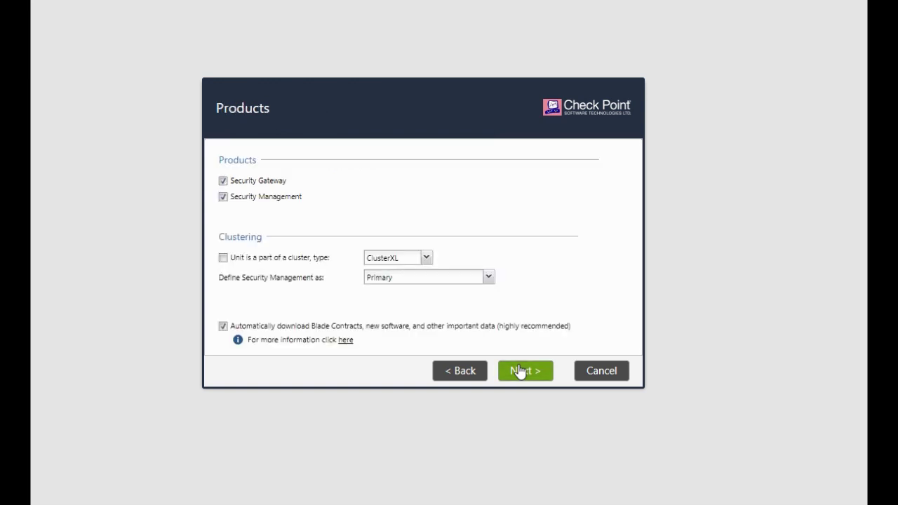
pyautogui.click(223, 197)
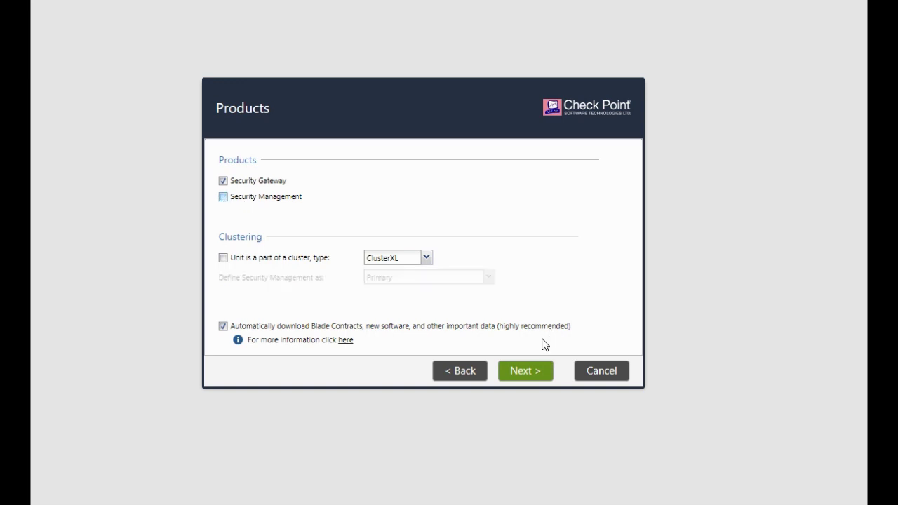
pyautogui.click(523, 373)
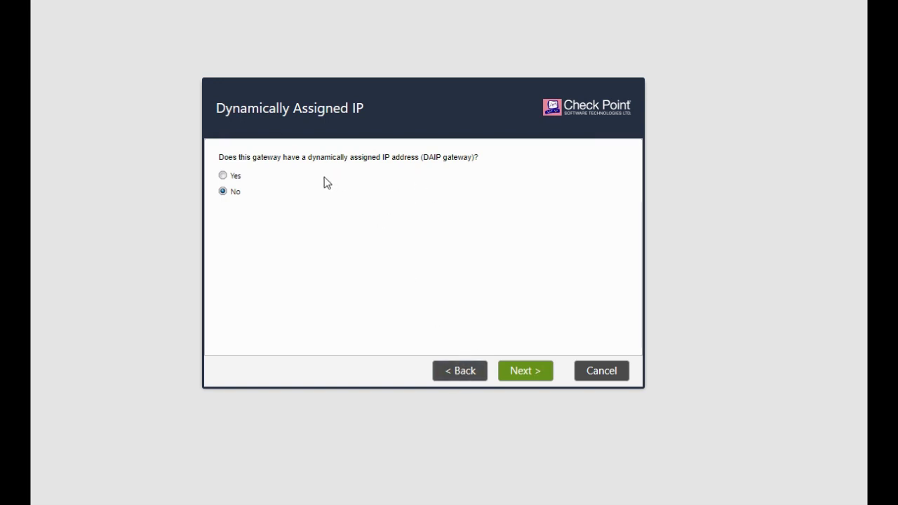
pyautogui.click(524, 371)
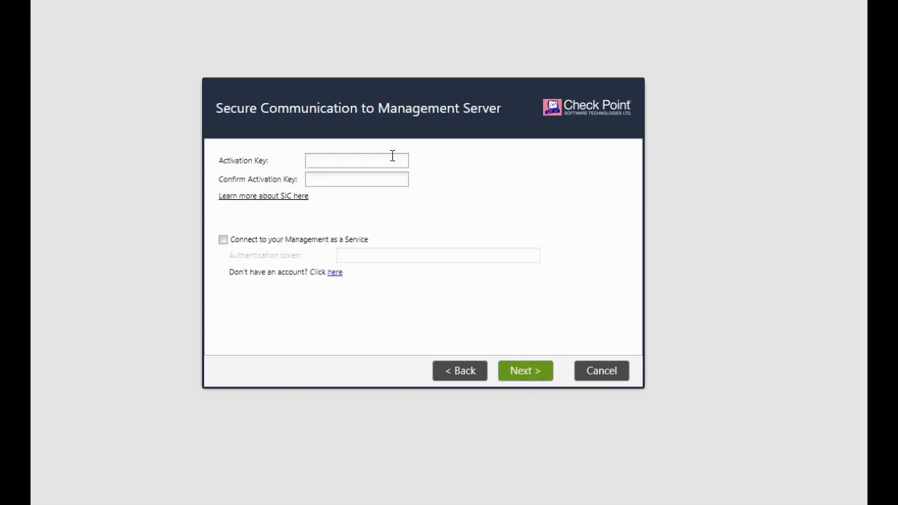
# - Enter the SIC activation key and type it again in Confirm Activation Key
pyautogui.click(392, 156)
pyautogui.write('vpn12345')
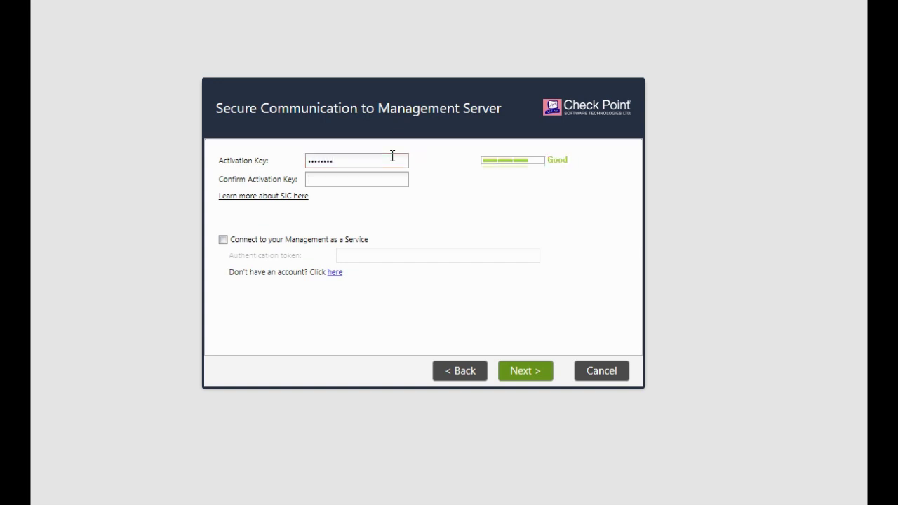
pyautogui.press('Tab')
pyautogui.write('vpn12')
pyautogui.moveTo(315, 202)
pyautogui.mouseDown()
pyautogui.moveTo(363, 196)
pyautogui.moveTo(373, 209)
pyautogui.mouseUp()
pyautogui.moveTo(290, 262); pyautogui.dragTo(375, 226)
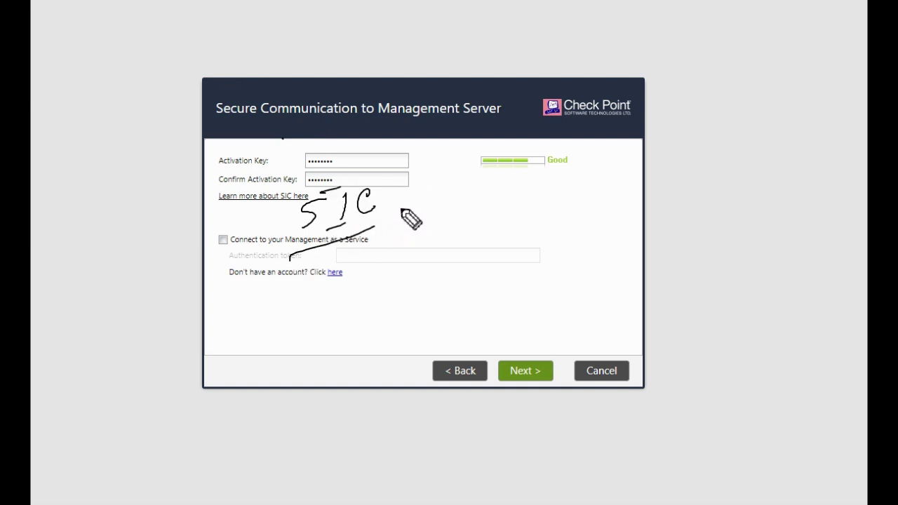
pyautogui.moveTo(399, 208)
pyautogui.mouseDown()
pyautogui.moveTo(434, 232)
pyautogui.moveTo(427, 247)
pyautogui.moveTo(435, 223)
pyautogui.moveTo(500, 193)
pyautogui.moveTo(493, 213)
pyautogui.moveTo(525, 188)
pyautogui.moveTo(529, 208)
pyautogui.moveTo(545, 213)
pyautogui.moveTo(575, 188)
pyautogui.mouseUp()
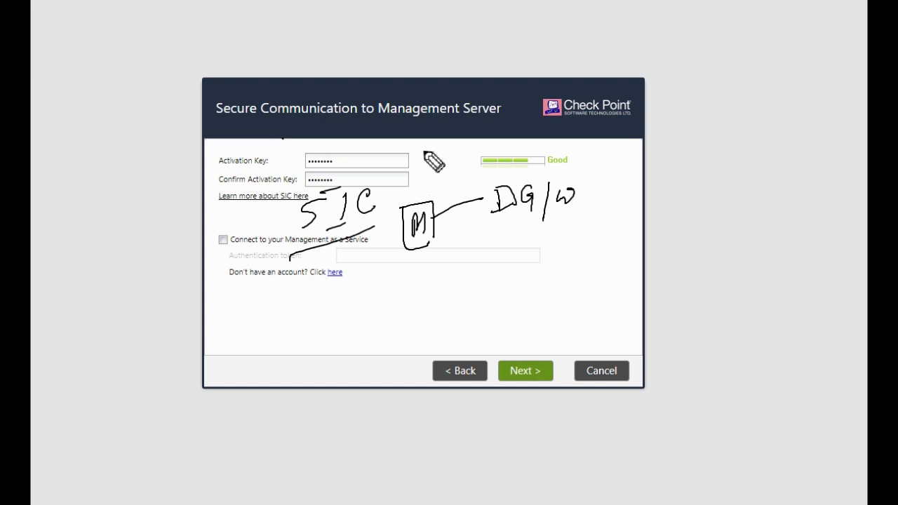
pyautogui.moveTo(423, 149); pyautogui.dragTo(423, 186)
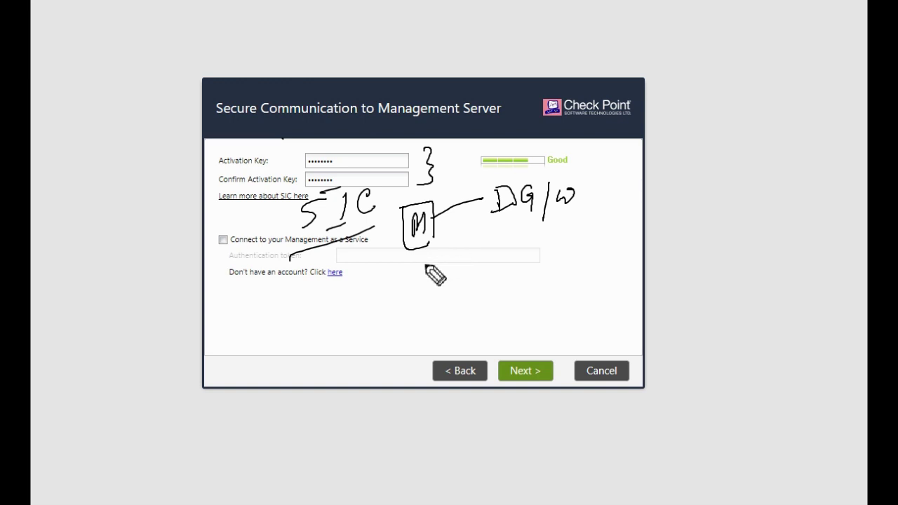
pyautogui.moveTo(431, 253)
pyautogui.mouseDown()
pyautogui.moveTo(421, 271)
pyautogui.moveTo(447, 270)
pyautogui.moveTo(461, 253)
pyautogui.moveTo(440, 286)
pyautogui.moveTo(486, 242)
pyautogui.mouseUp()
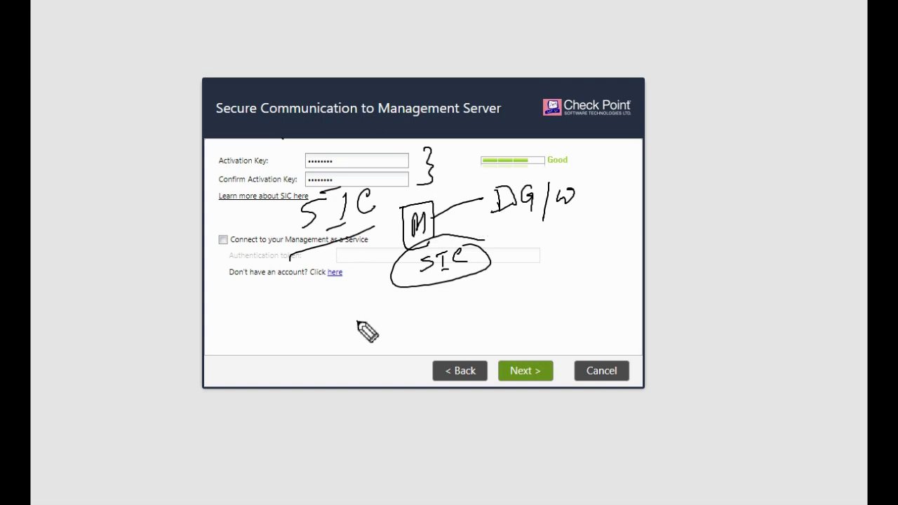
pyautogui.moveTo(357, 321)
pyautogui.mouseDown()
pyautogui.moveTo(385, 312)
pyautogui.moveTo(373, 335)
pyautogui.moveTo(403, 324)
pyautogui.mouseUp()
pyautogui.moveTo(422, 300)
pyautogui.mouseDown()
pyautogui.moveTo(423, 327)
pyautogui.moveTo(449, 323)
pyautogui.mouseUp()
pyautogui.moveTo(465, 290); pyautogui.dragTo(460, 317)
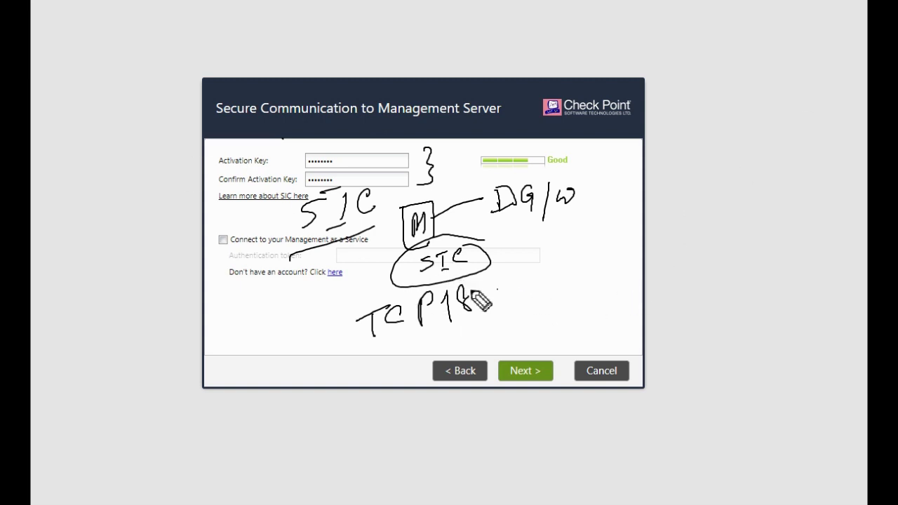
pyautogui.moveTo(476, 284)
pyautogui.mouseDown()
pyautogui.moveTo(499, 302)
pyautogui.moveTo(502, 282)
pyautogui.moveTo(521, 279)
pyautogui.moveTo(523, 309)
pyautogui.mouseUp()
pyautogui.moveTo(384, 346); pyautogui.dragTo(411, 343)
pyautogui.moveTo(488, 338)
pyautogui.mouseDown()
pyautogui.moveTo(418, 277)
pyautogui.moveTo(409, 345)
pyautogui.mouseUp()
pyautogui.moveTo(317, 253); pyautogui.dragTo(371, 243)
pyautogui.moveTo(348, 267); pyautogui.dragTo(364, 259)
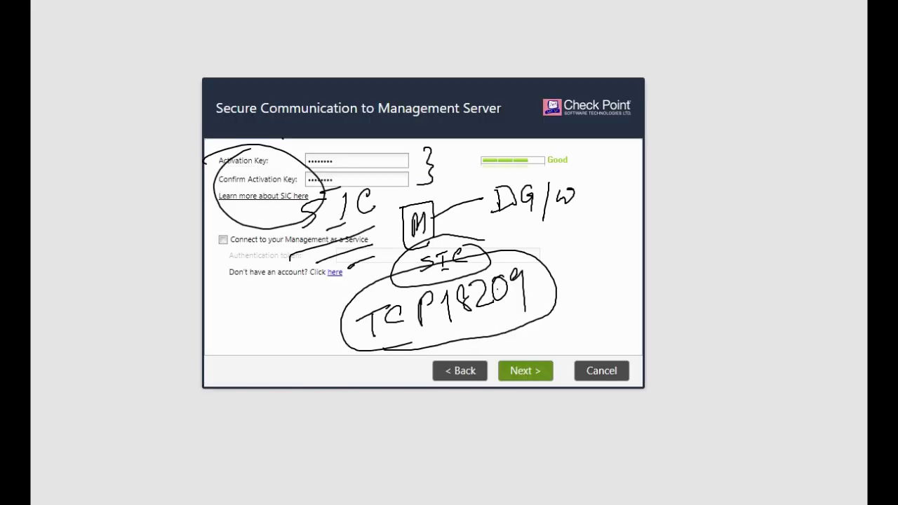
pyautogui.press('Escape')
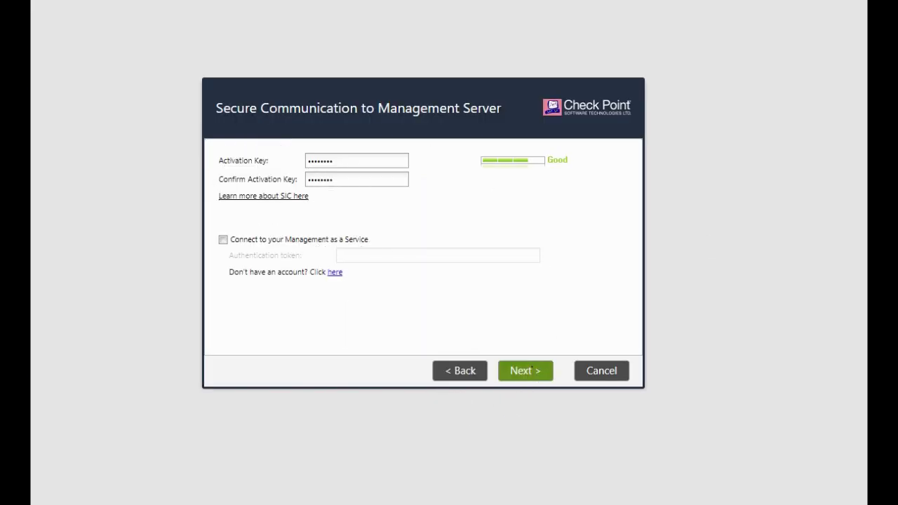
# - Accept the activation key, finish the summary and confirm applying the Security Gateway configuration
pyautogui.click(533, 371)
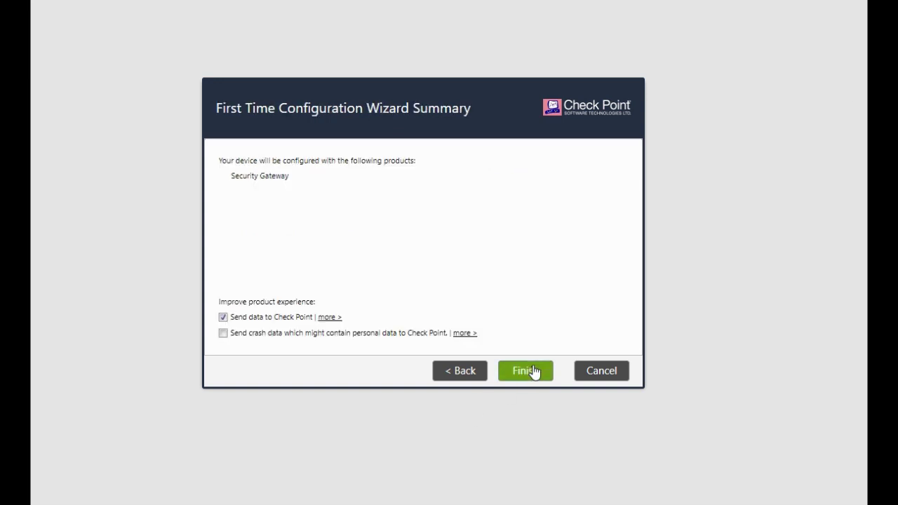
pyautogui.click(532, 372)
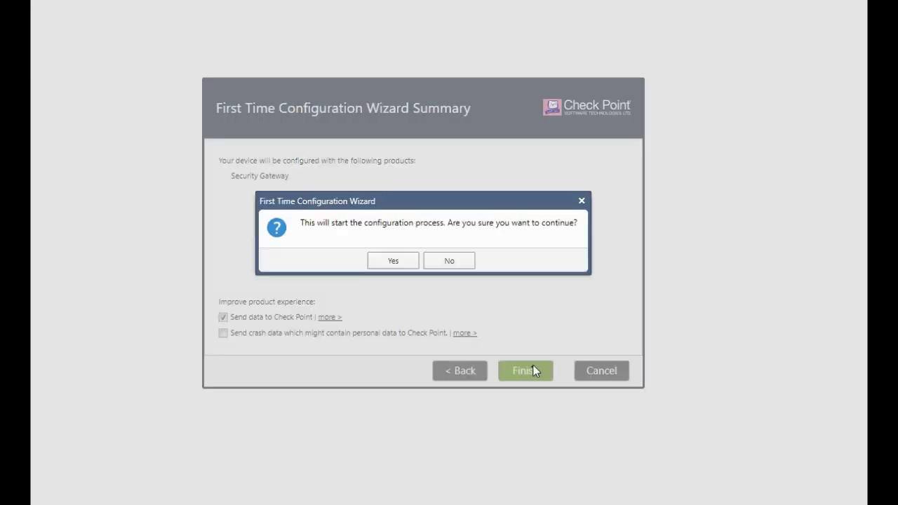
pyautogui.click(407, 263)
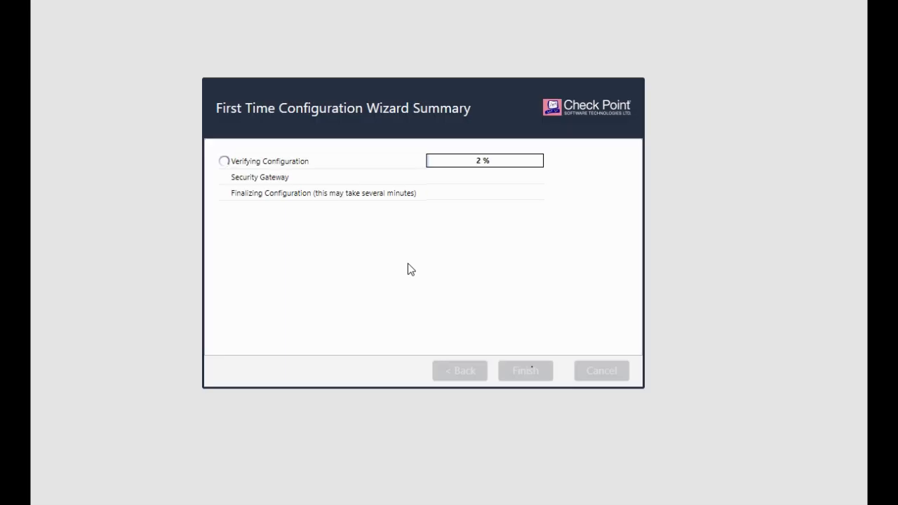